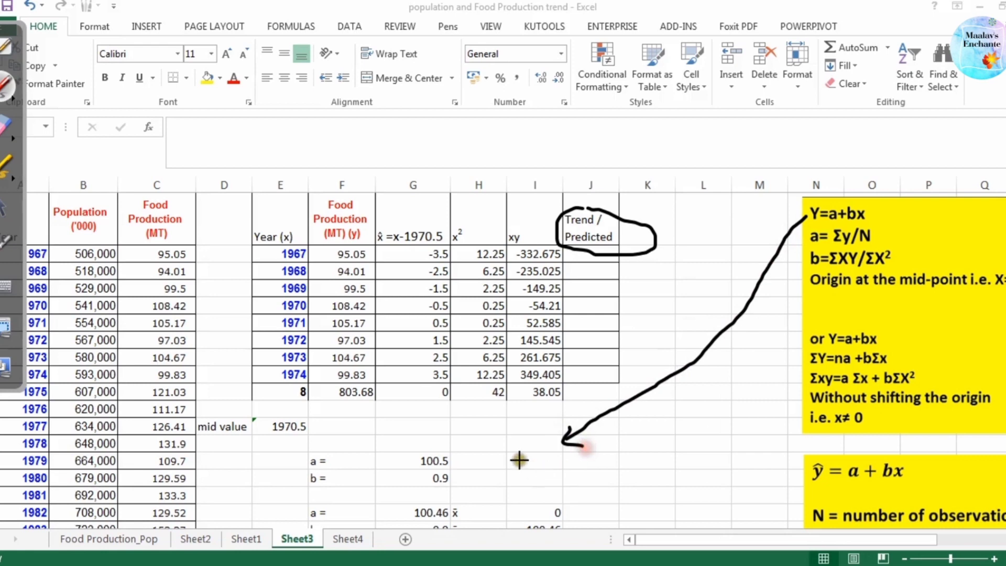
Step: Handwrite ŷ = a+bx below the table, circle a, and draw arrows from a and b to their values in column G
mouse_move(516, 468)
mouse_down()
mouse_move(543, 475)
mouse_move(519, 500)
mouse_up()
mouse_move(522, 454)
mouse_down()
mouse_move(531, 443)
mouse_move(590, 477)
mouse_move(658, 474)
mouse_move(713, 443)
mouse_move(739, 454)
mouse_move(718, 443)
mouse_move(703, 459)
mouse_up()
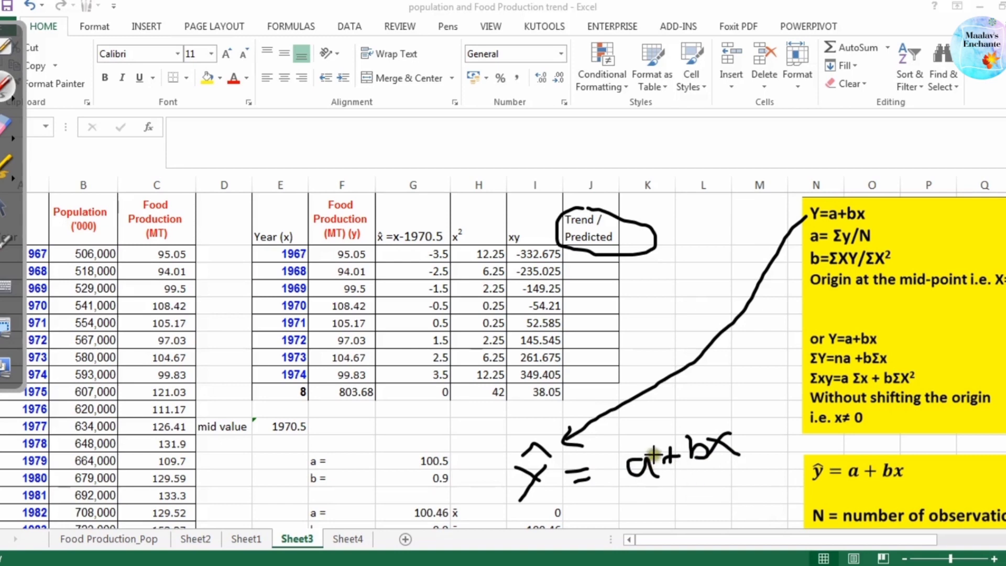
mouse_move(653, 449)
mouse_down()
mouse_move(614, 481)
mouse_move(663, 480)
mouse_move(655, 450)
mouse_up()
mouse_move(621, 487)
mouse_down()
mouse_move(575, 501)
mouse_move(532, 489)
mouse_move(490, 458)
mouse_move(455, 455)
mouse_move(476, 468)
mouse_up()
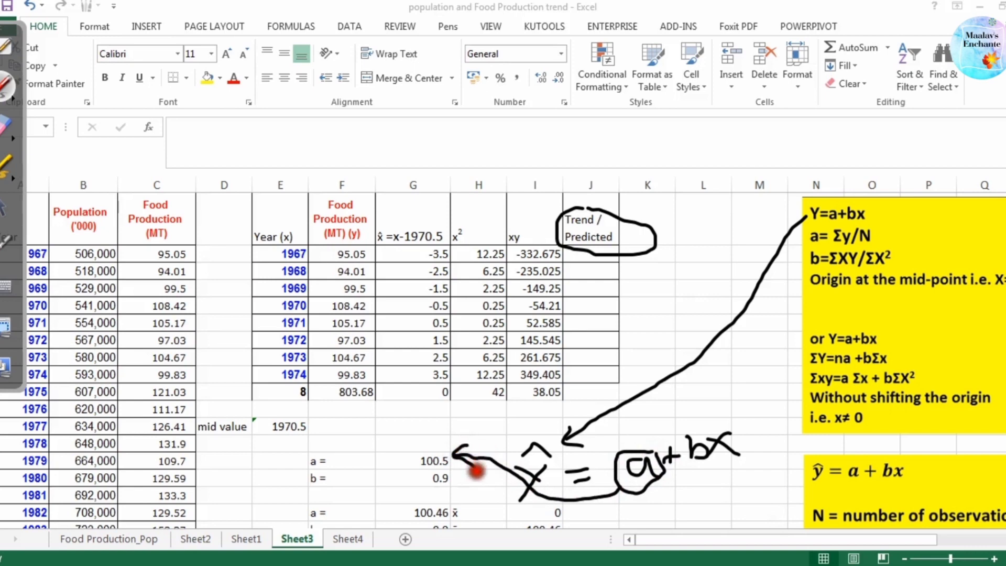
mouse_move(703, 455)
mouse_down()
mouse_move(705, 469)
mouse_move(551, 521)
mouse_move(451, 475)
mouse_move(453, 490)
mouse_move(454, 477)
mouse_move(477, 477)
mouse_up()
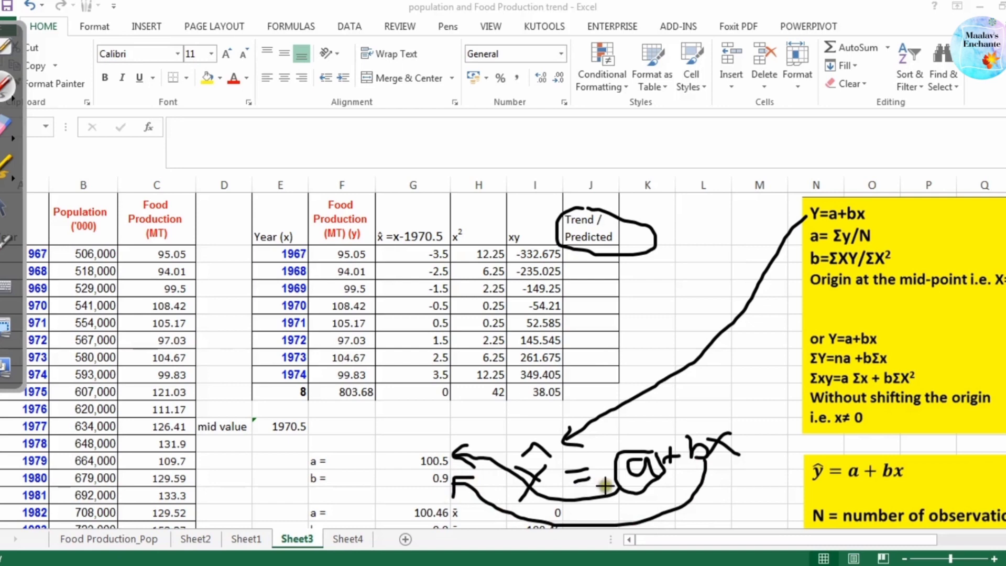
Step: Circle the a and b values with an arrow back to the handwritten equation, and draw a brace beside the Trend / Predicted column
mouse_move(446, 449)
mouse_down()
mouse_move(420, 446)
mouse_move(411, 480)
mouse_move(456, 494)
mouse_move(444, 445)
mouse_move(566, 427)
mouse_move(625, 445)
mouse_up()
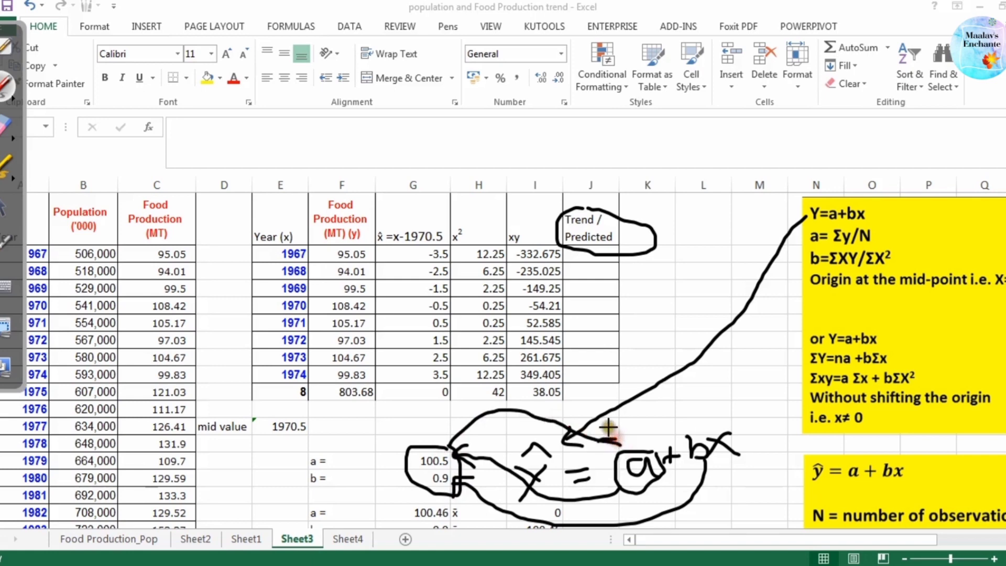
mouse_move(608, 425)
mouse_down()
mouse_move(614, 443)
mouse_move(591, 454)
mouse_up()
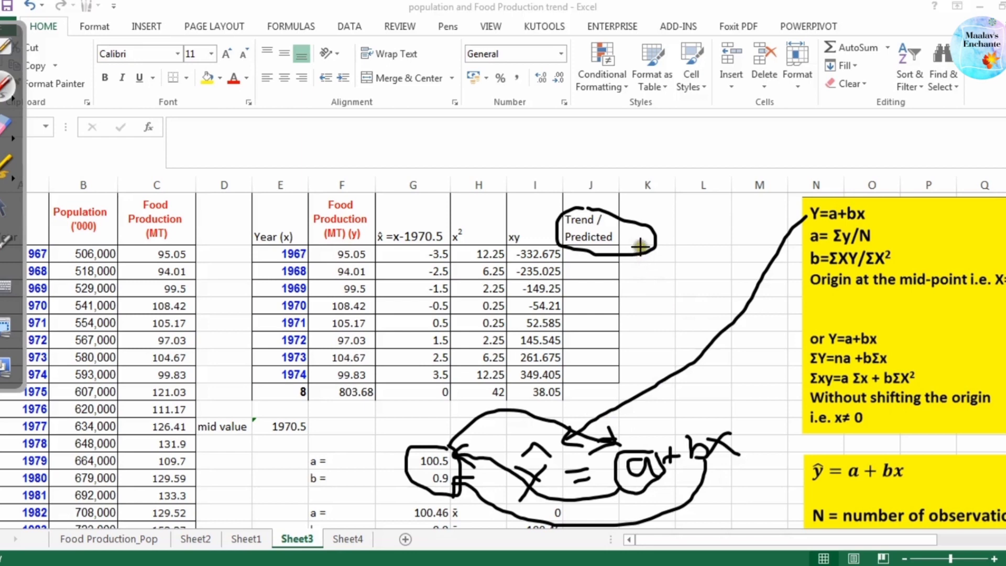
mouse_move(639, 245)
mouse_down()
mouse_move(659, 307)
mouse_move(650, 361)
mouse_move(628, 382)
mouse_up()
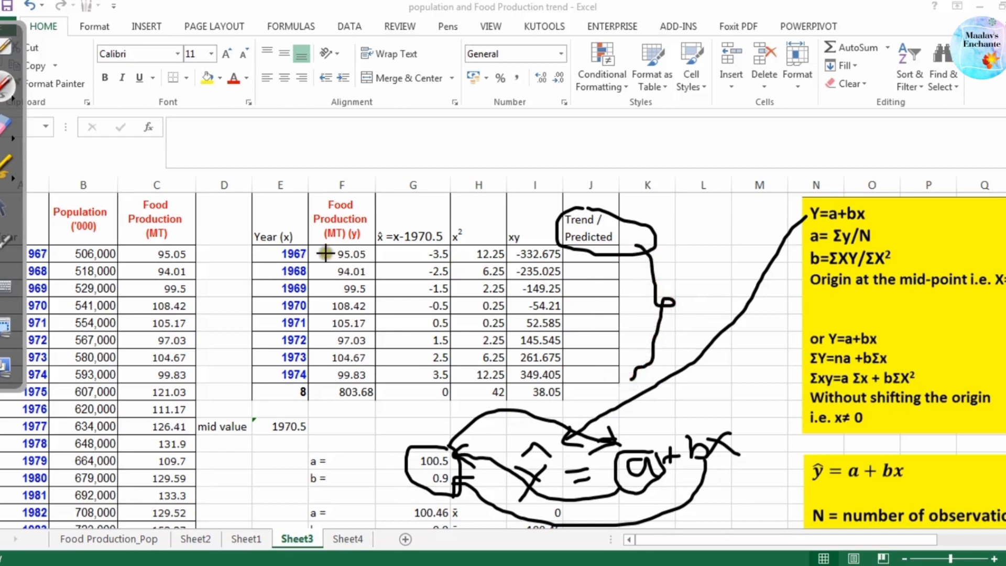
mouse_move(242, 255)
mouse_down()
mouse_move(277, 256)
mouse_move(259, 271)
mouse_move(273, 306)
mouse_up()
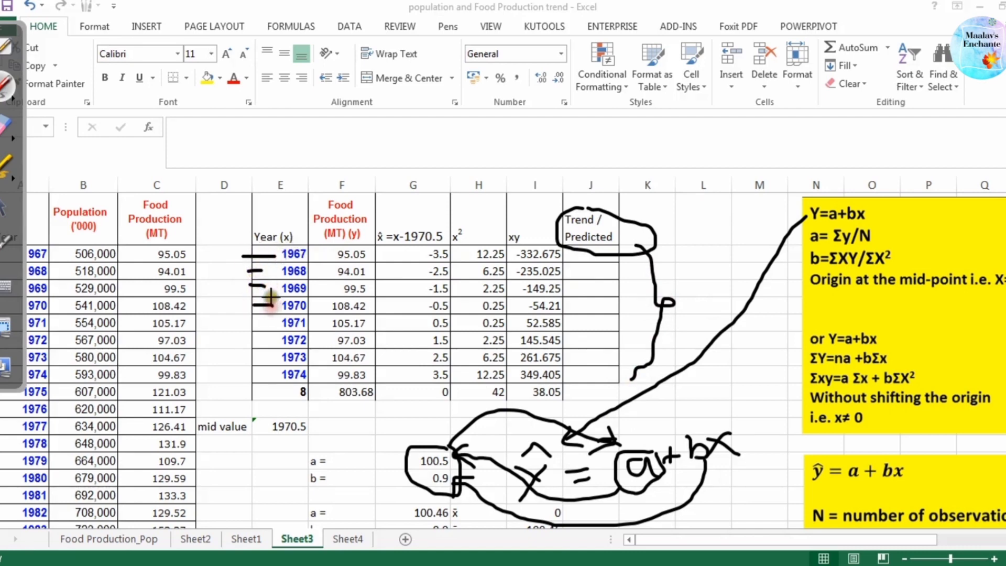
mouse_move(239, 255)
mouse_down()
mouse_move(209, 321)
mouse_move(265, 356)
mouse_move(273, 385)
mouse_up()
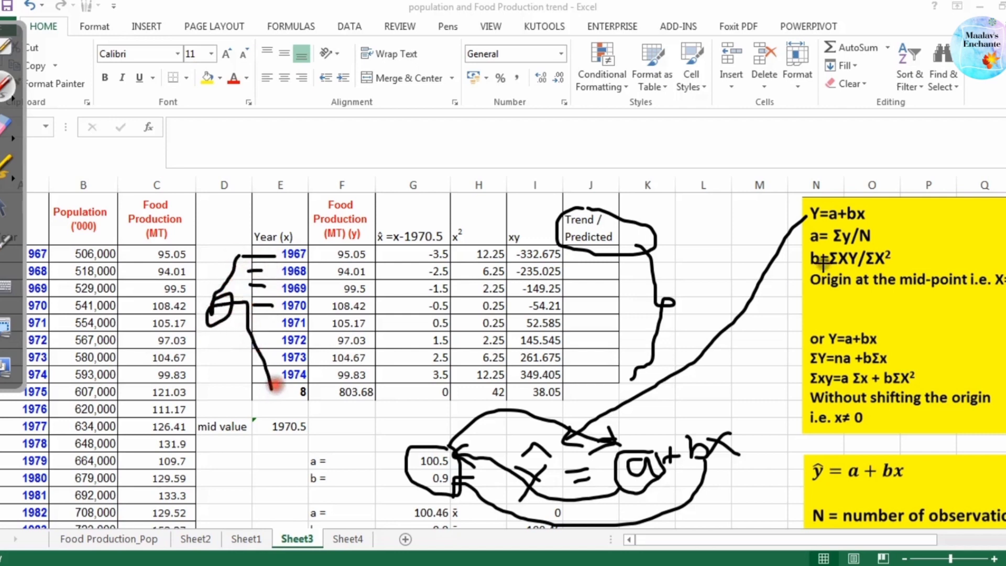
click(8, 125)
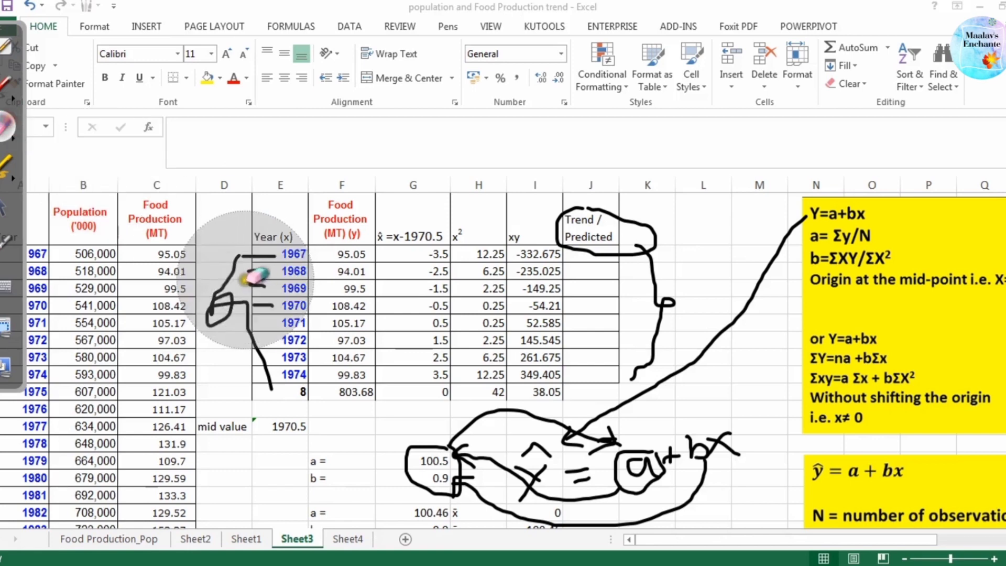
mouse_move(245, 279)
mouse_down()
mouse_move(223, 357)
mouse_move(243, 379)
mouse_up()
Step: Draw a pen brace spanning the years 1967 to 1974 in column E
click(6, 86)
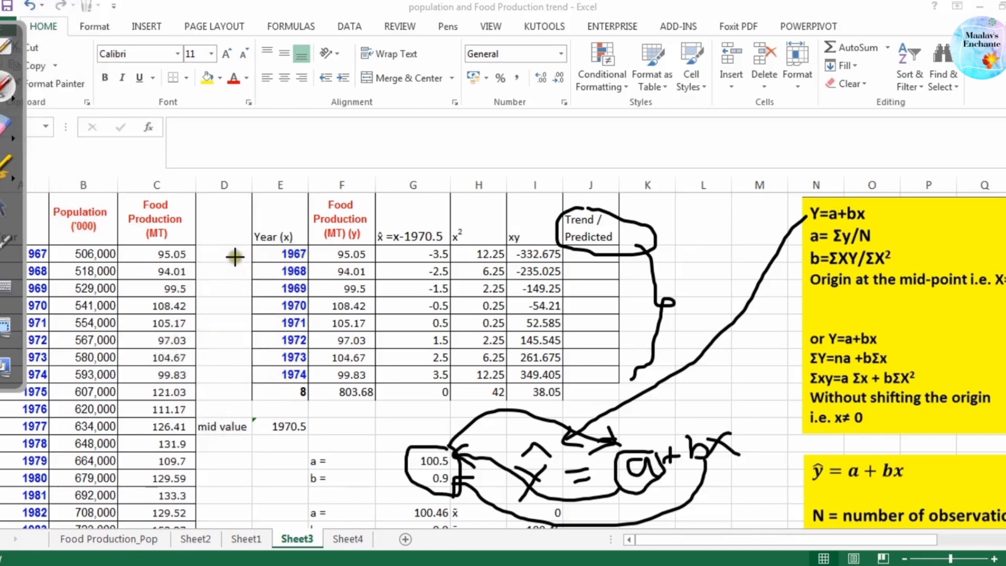
mouse_move(230, 250)
mouse_down()
mouse_move(213, 328)
mouse_move(219, 353)
mouse_move(266, 399)
mouse_up()
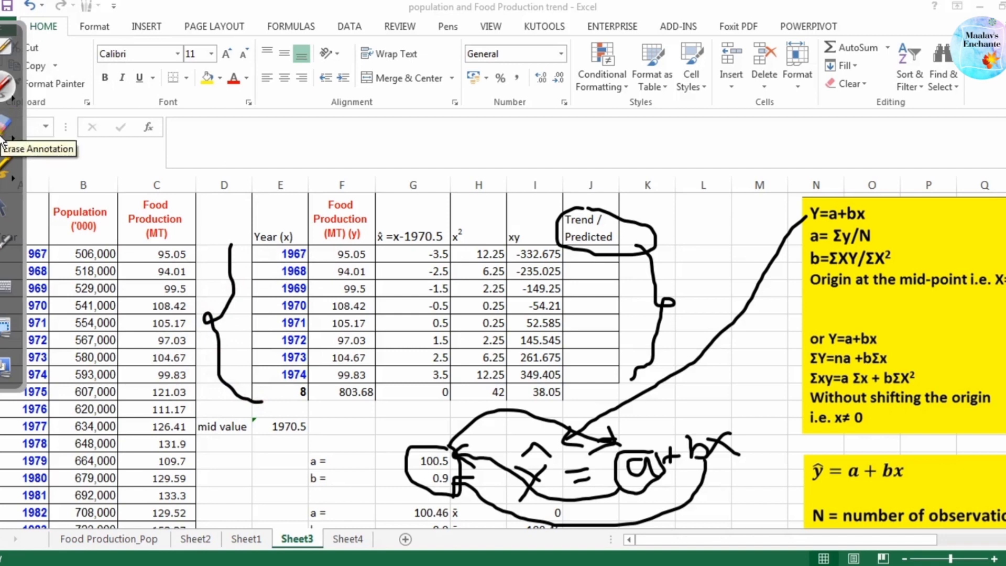
click(7, 207)
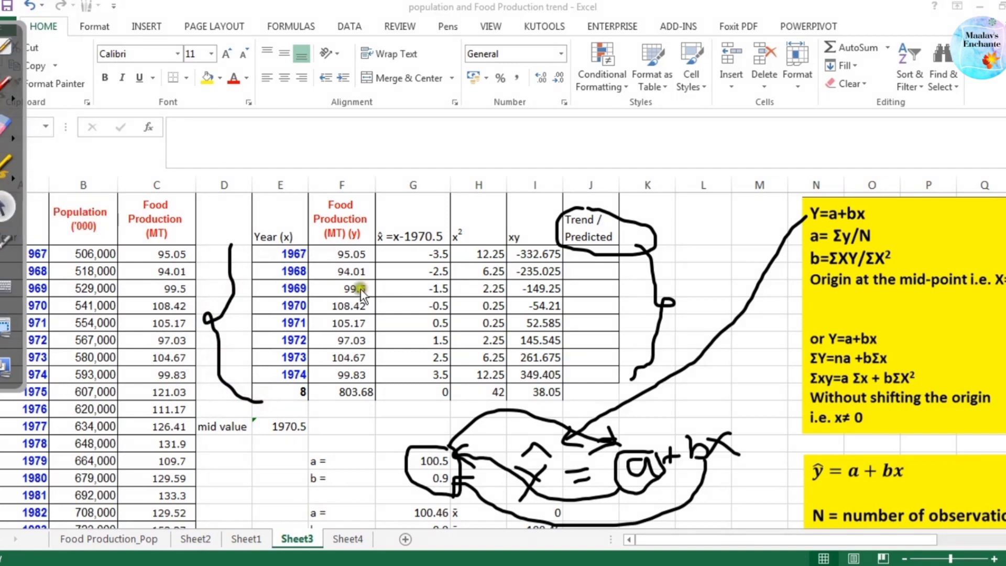
Step: Erase all the pen annotations from the sheet
click(4, 125)
mouse_move(601, 249)
mouse_down()
mouse_move(784, 400)
mouse_move(507, 452)
mouse_move(840, 172)
mouse_move(258, 233)
mouse_move(251, 386)
mouse_move(220, 370)
mouse_up()
click(2, 208)
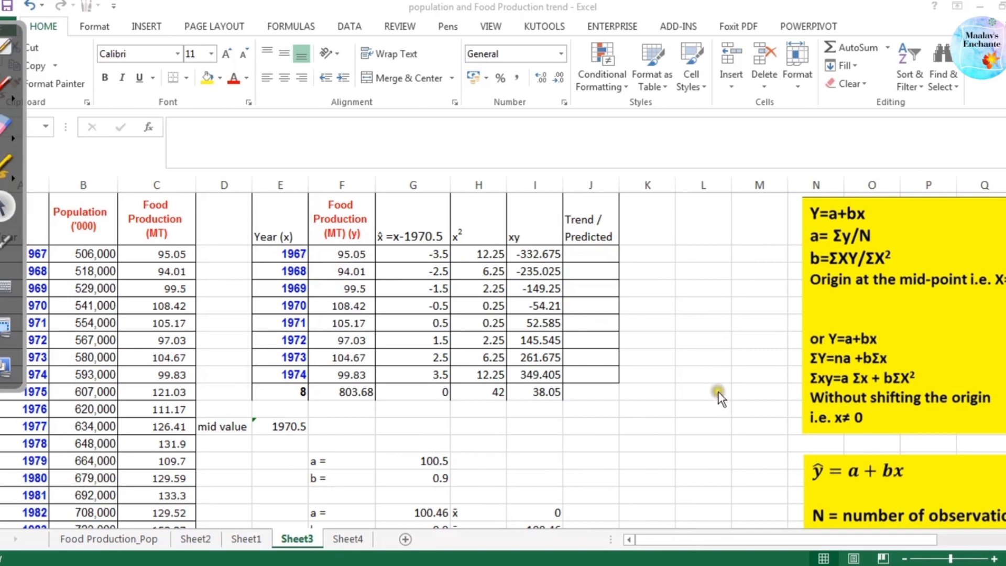
Step: Handwrite ŷ = 100.5 below the table and circle the value of a in the sheet
click(4, 92)
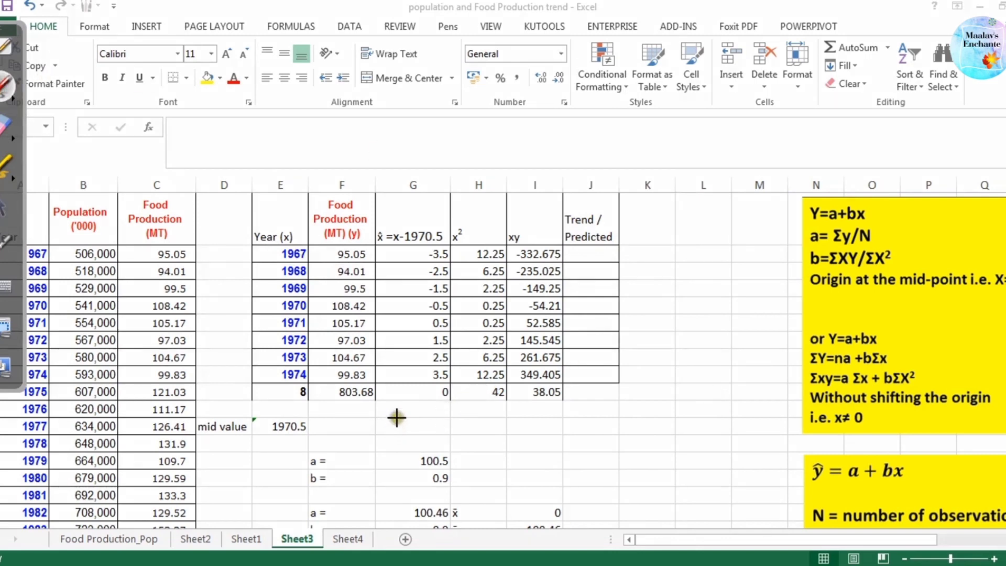
mouse_move(396, 418)
mouse_down()
mouse_move(411, 433)
mouse_move(397, 456)
mouse_up()
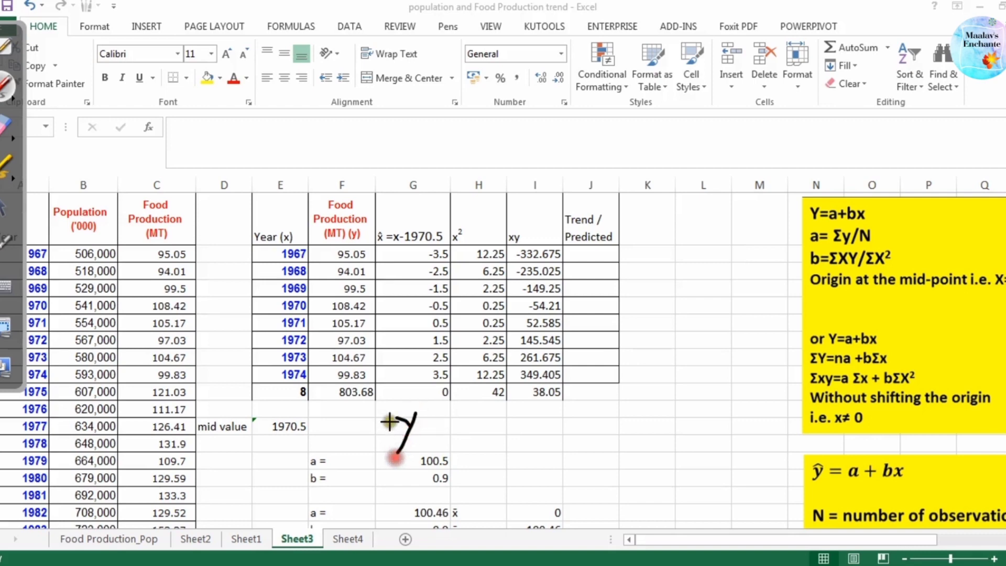
mouse_move(390, 412)
mouse_down()
mouse_move(406, 392)
mouse_move(464, 436)
mouse_up()
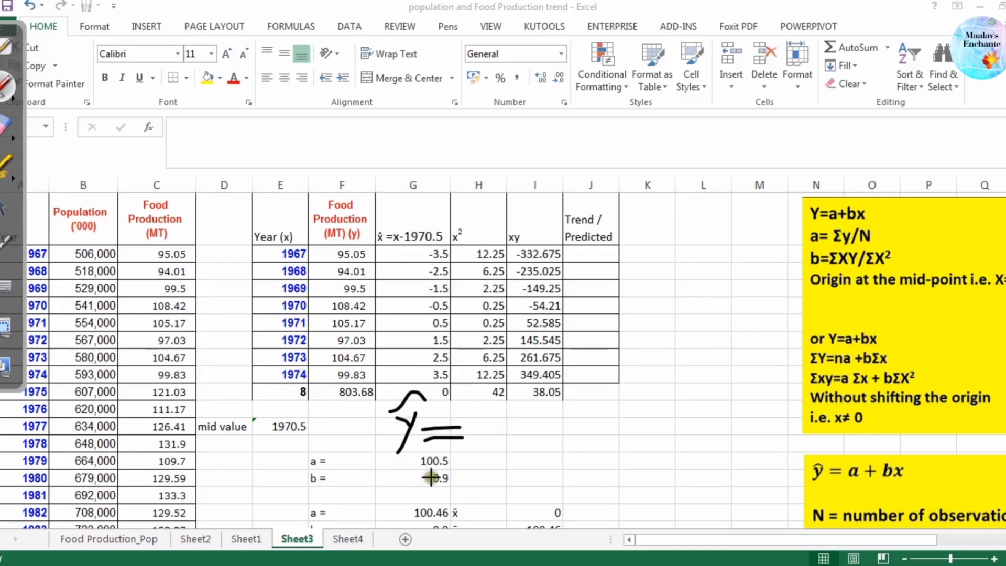
mouse_move(419, 457)
mouse_down()
mouse_move(445, 467)
mouse_move(461, 451)
mouse_move(412, 450)
mouse_up()
mouse_move(500, 413)
mouse_down()
mouse_move(502, 440)
mouse_move(535, 422)
mouse_move(530, 406)
mouse_move(569, 430)
mouse_move(556, 414)
mouse_move(592, 420)
mouse_move(595, 443)
mouse_up()
click(575, 428)
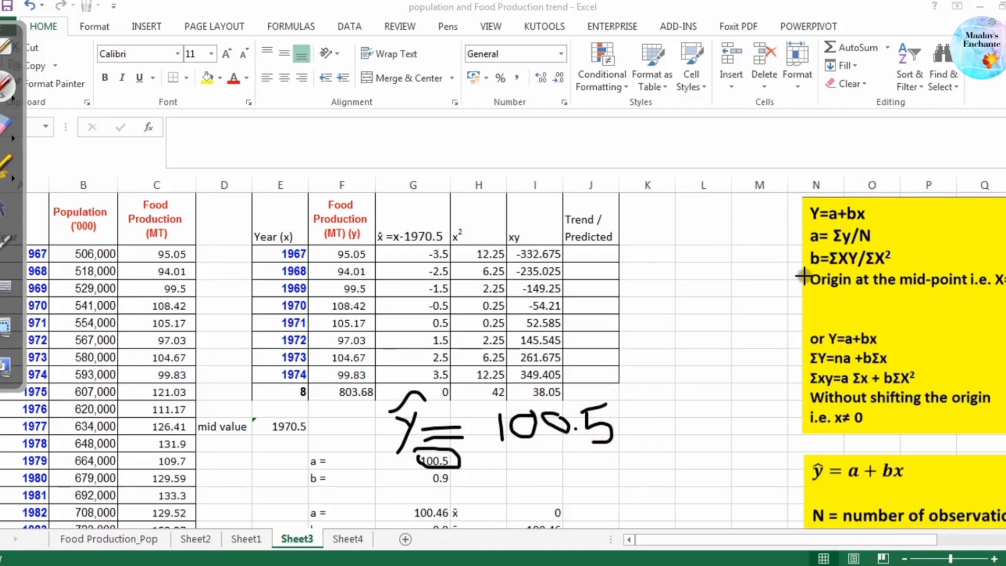
Step: Extend the handwritten equation with + 0.9 and a multiplication sign, circling the value of b in the sheet
mouse_move(627, 418)
mouse_down()
mouse_move(656, 418)
mouse_move(646, 434)
mouse_up()
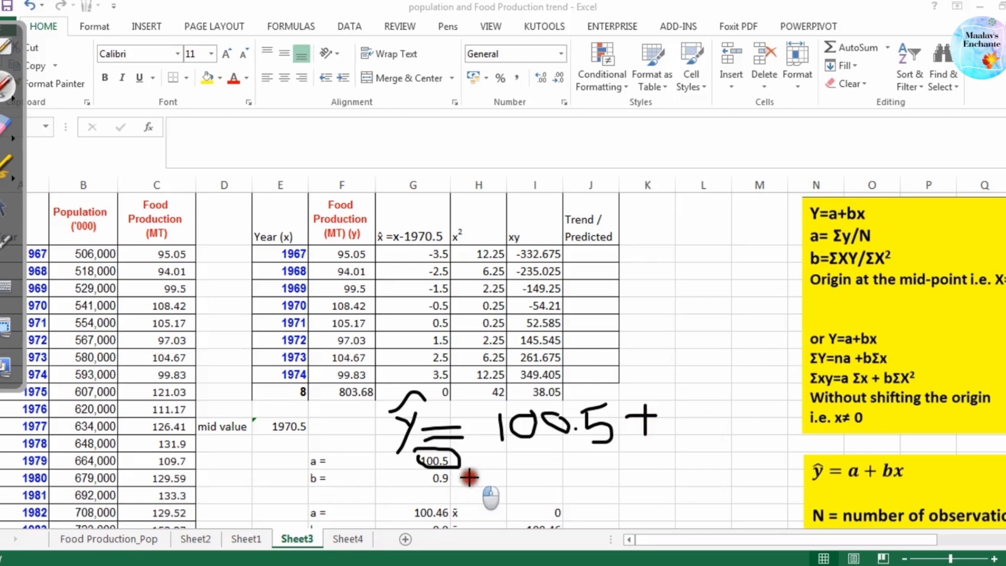
mouse_move(469, 477)
mouse_down()
mouse_move(440, 475)
mouse_move(422, 492)
mouse_move(461, 491)
mouse_move(469, 474)
mouse_up()
mouse_move(696, 401)
mouse_down()
mouse_move(698, 431)
mouse_move(699, 404)
mouse_move(726, 414)
mouse_move(730, 438)
mouse_up()
click(713, 425)
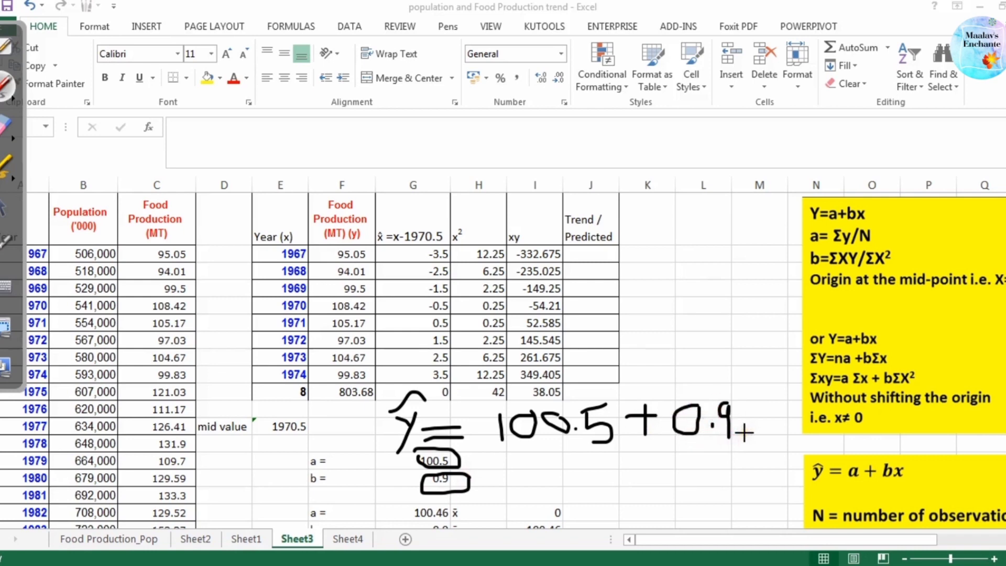
mouse_move(736, 403)
mouse_down()
mouse_move(768, 428)
mouse_move(752, 422)
mouse_move(749, 432)
mouse_up()
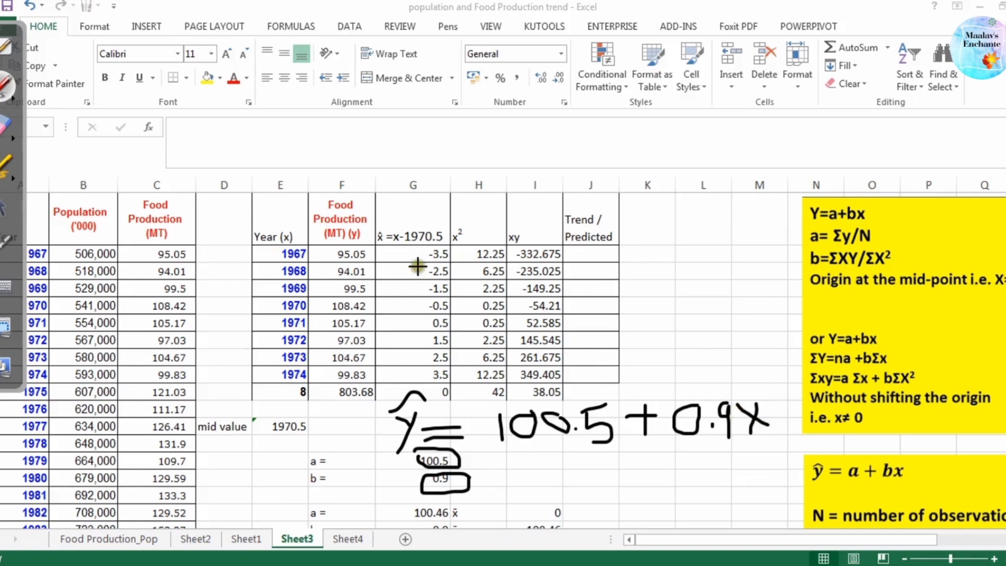
Step: Circle the 1967 deviation of -3.5, append -3.5 to the handwritten equation, and write = ? beneath it
mouse_move(449, 244)
mouse_down()
mouse_move(427, 240)
mouse_move(408, 254)
mouse_move(427, 262)
mouse_move(457, 250)
mouse_up()
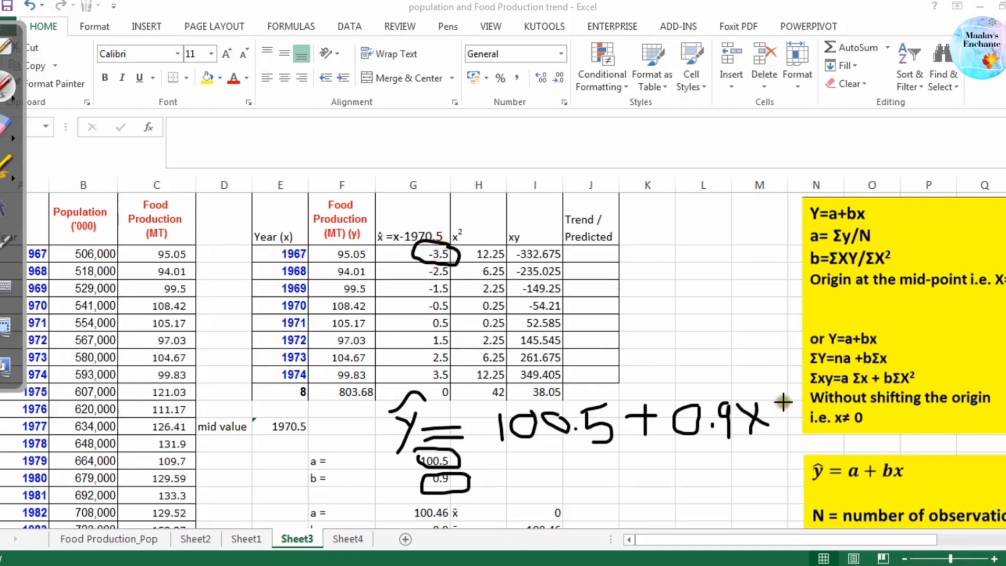
mouse_move(768, 414)
mouse_down()
mouse_move(803, 402)
mouse_move(807, 419)
mouse_move(794, 427)
mouse_up()
click(824, 415)
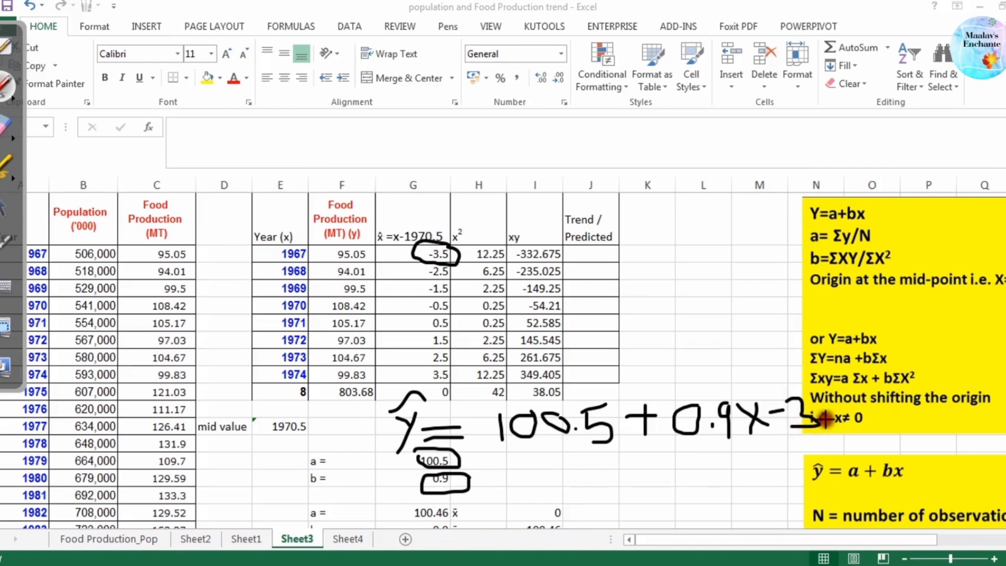
mouse_move(858, 382)
mouse_down()
mouse_move(835, 397)
mouse_move(865, 418)
mouse_move(844, 427)
mouse_up()
drag(493, 476, 537, 481)
mouse_move(599, 462)
mouse_down()
mouse_move(614, 448)
mouse_move(614, 497)
mouse_move(628, 512)
mouse_up()
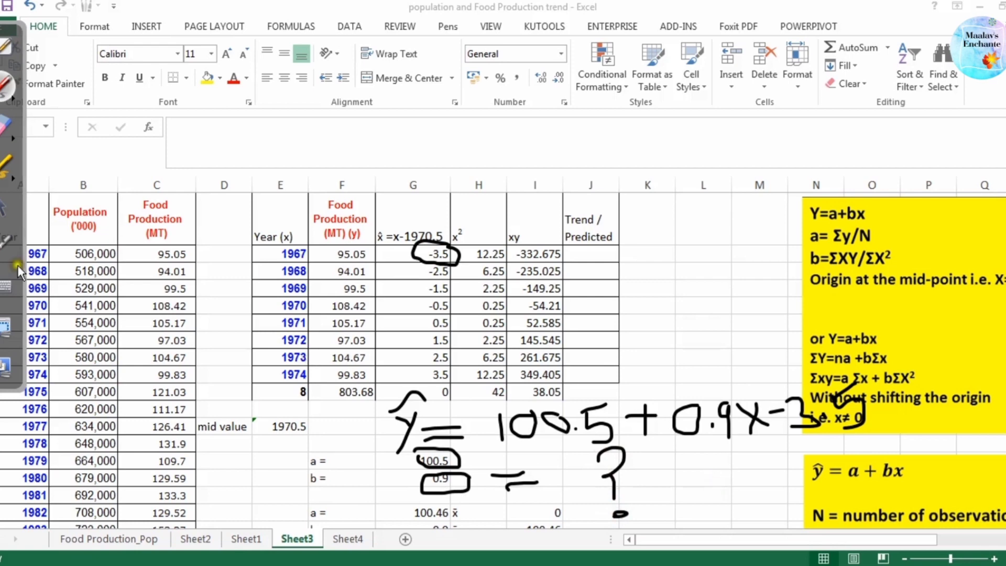
Step: Enter the formula =$G$14+$G$15*G2 in the Trend / Predicted cell for 1967
click(6, 209)
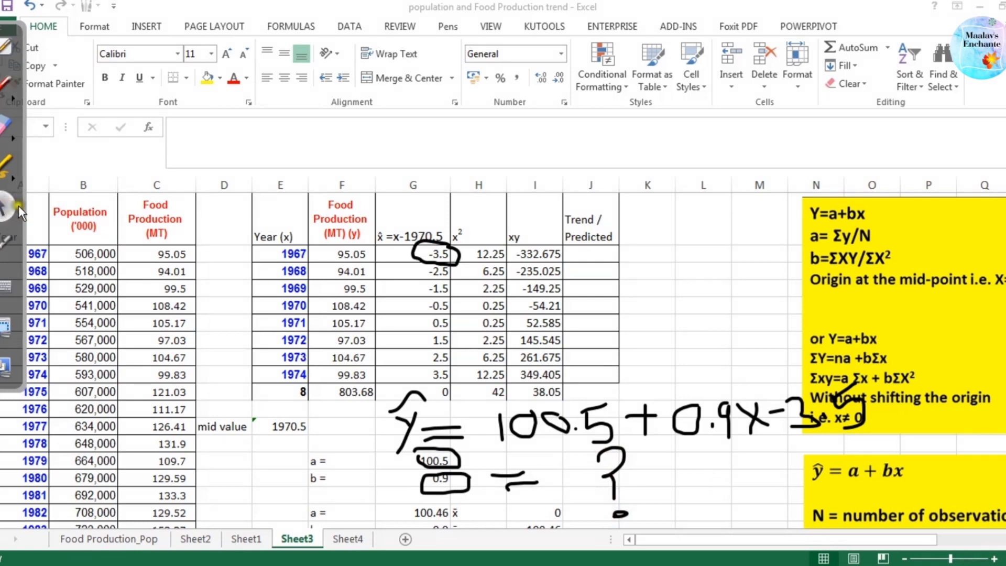
click(596, 253)
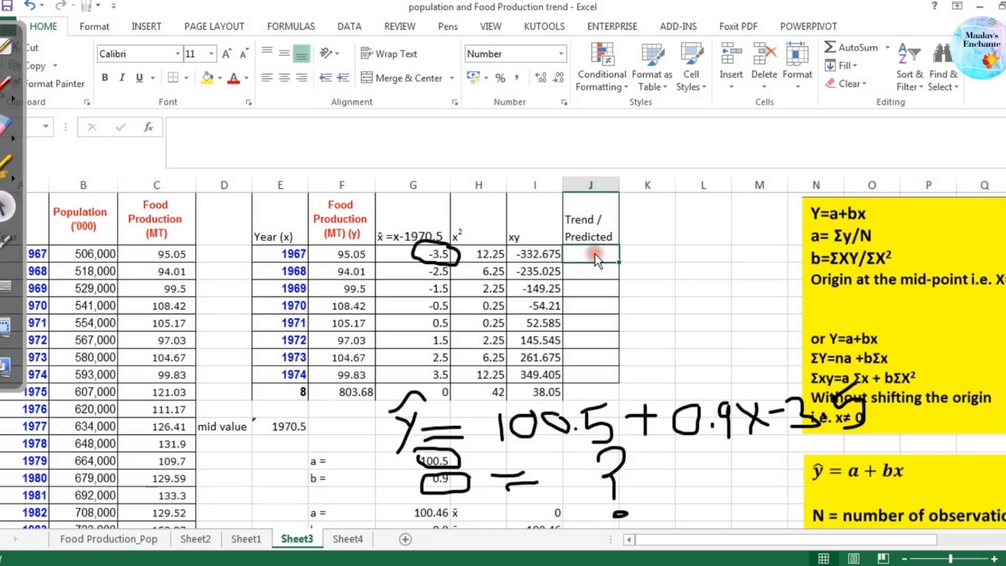
text(=)
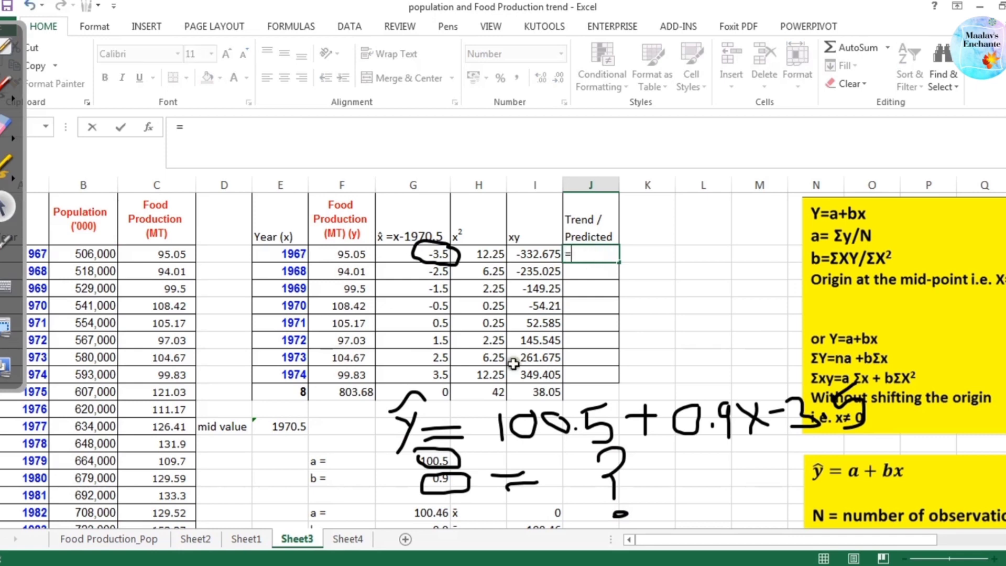
click(433, 461)
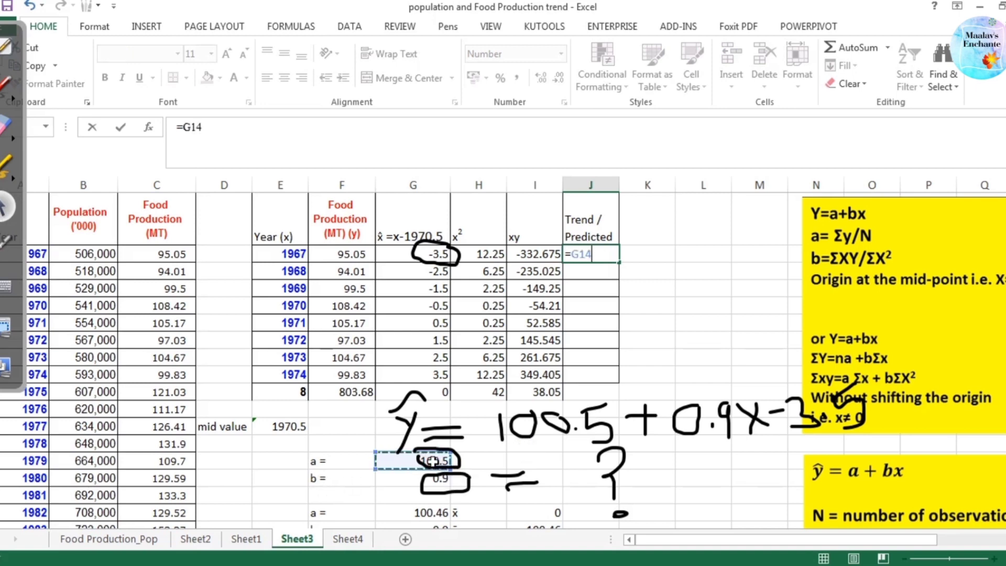
click(574, 254)
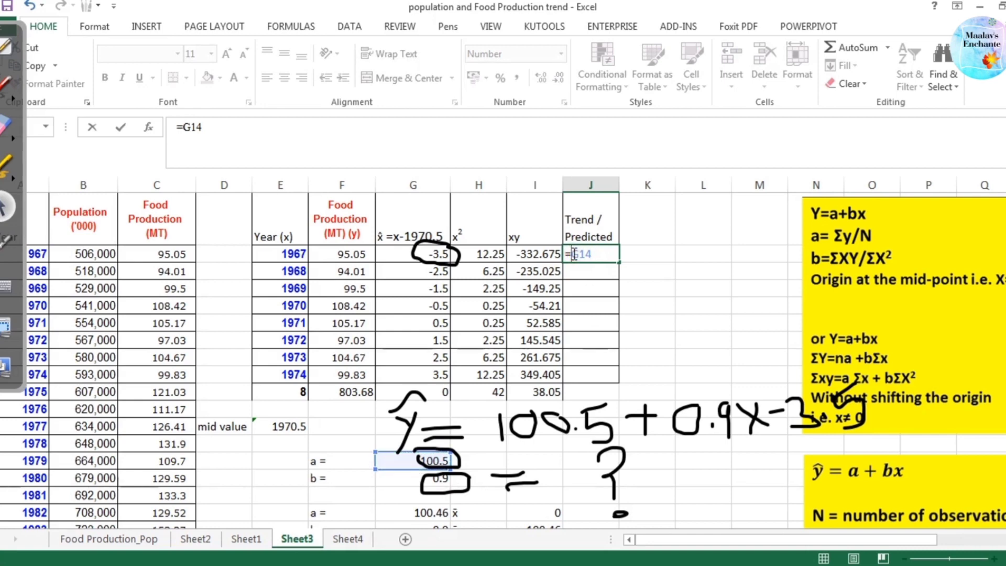
text($G$14+)
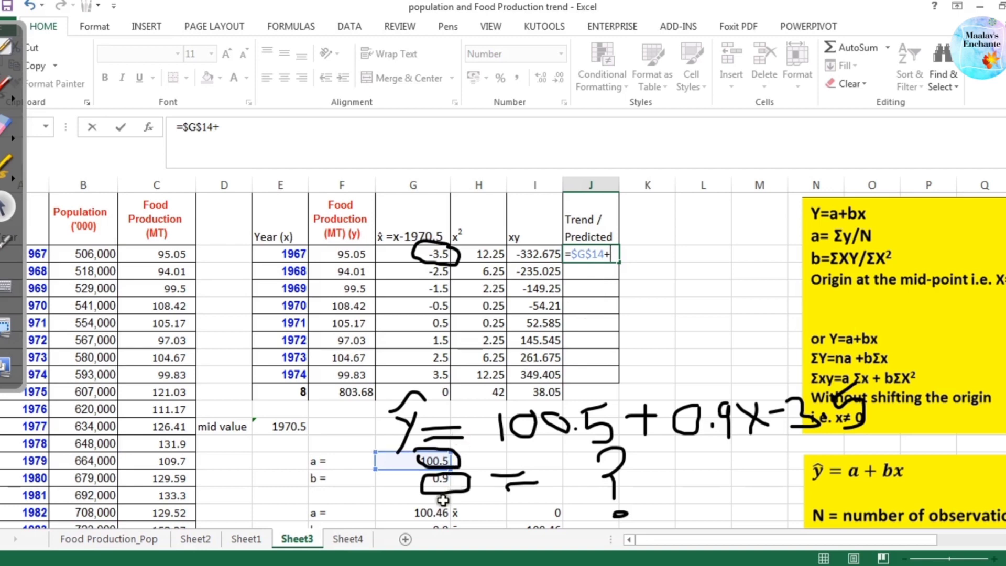
click(428, 482)
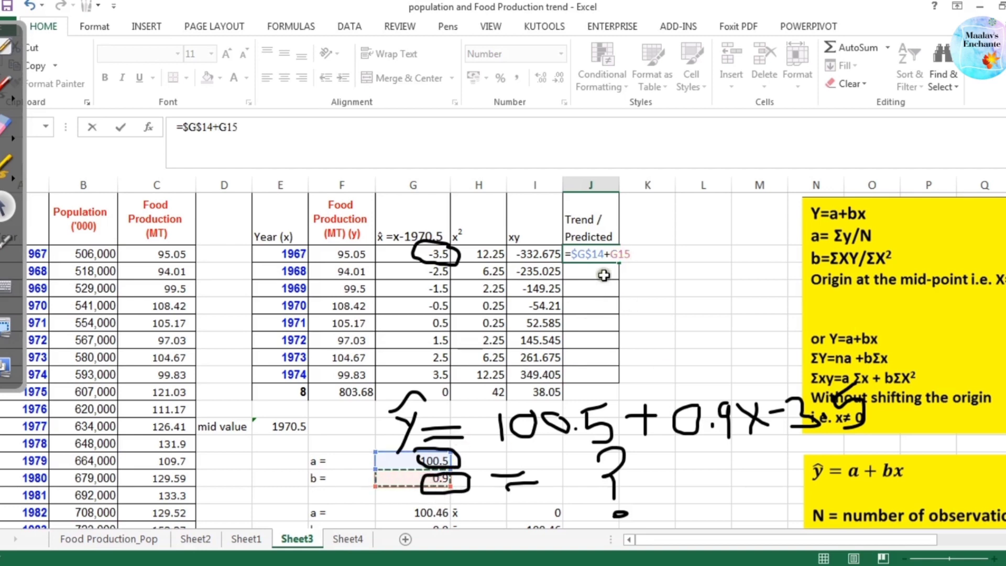
click(615, 254)
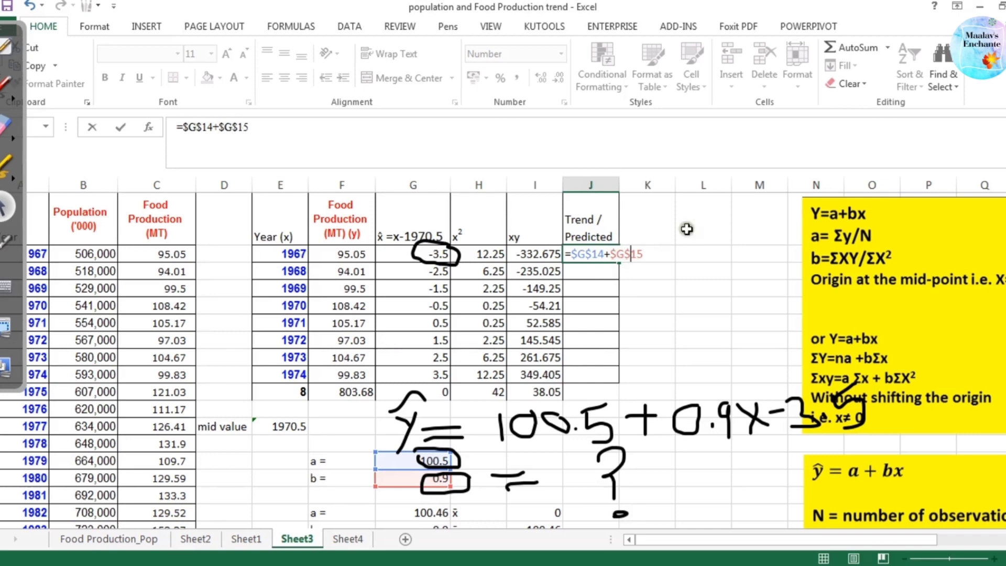
click(647, 256)
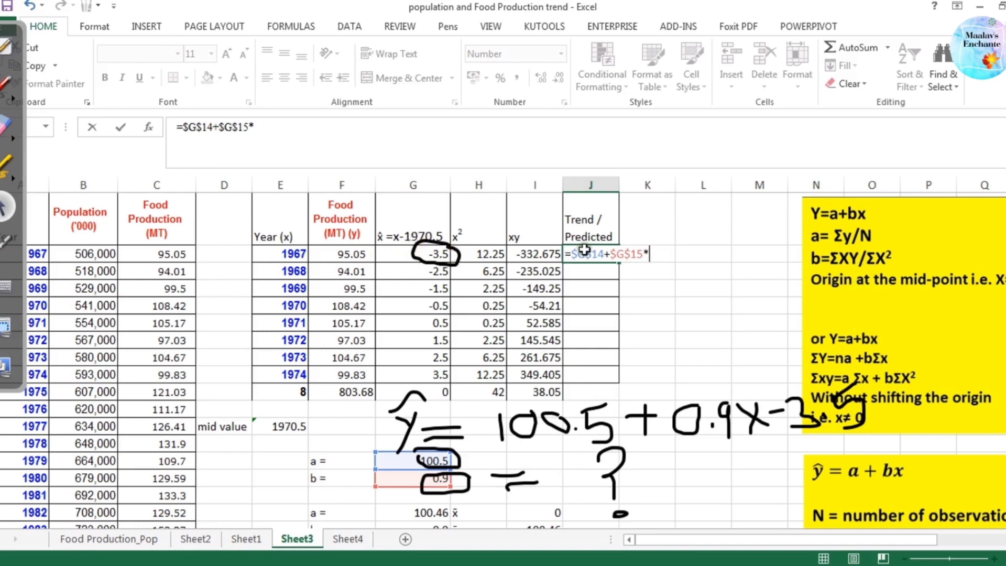
click(425, 256)
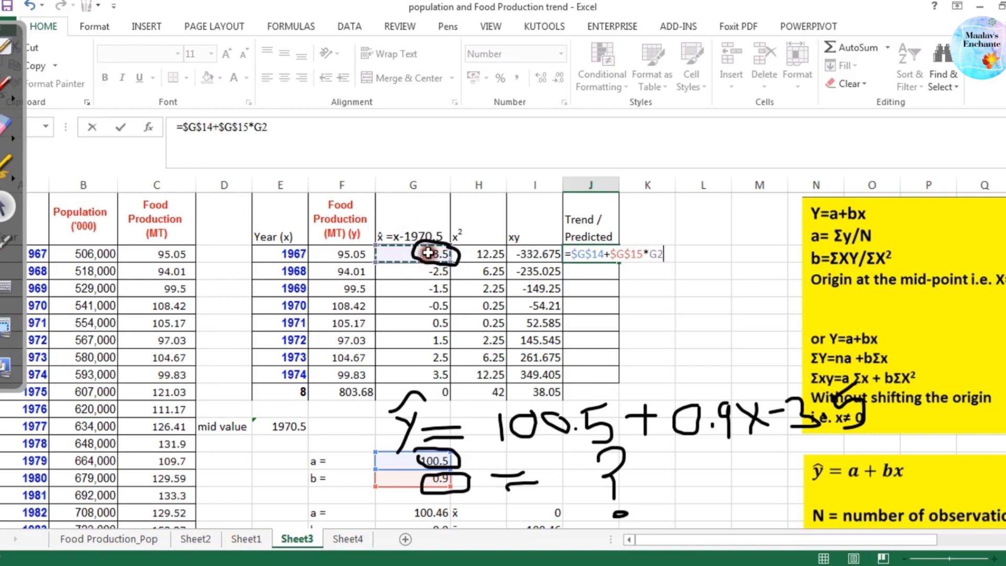
key(Return)
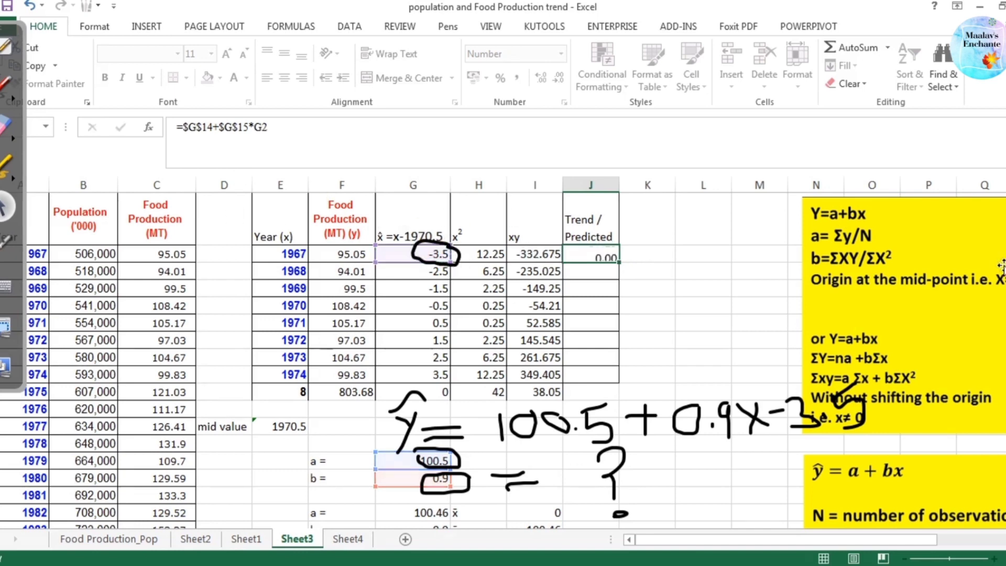
click(608, 253)
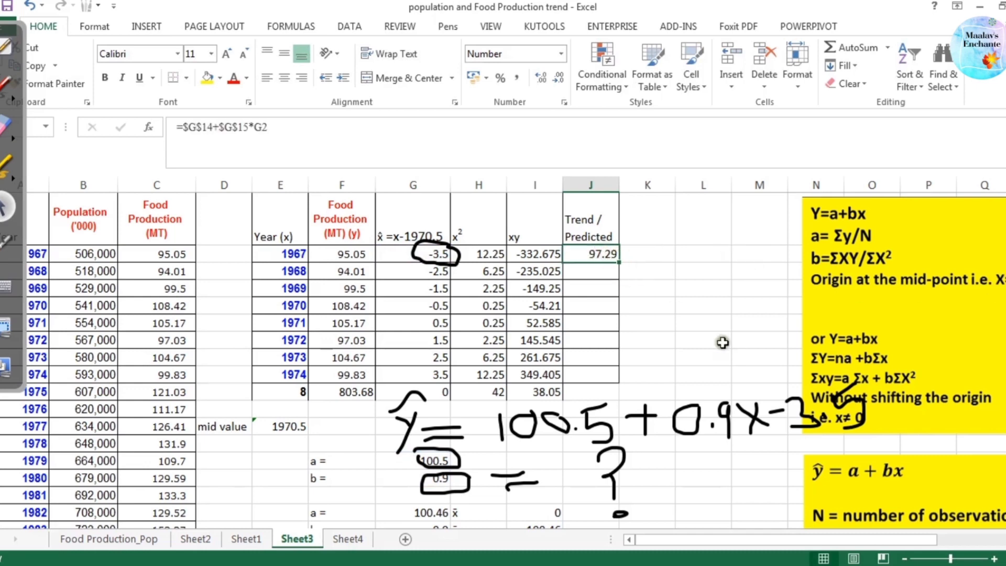
Step: Circle the 1967 trend value and draw a line linking it to the observed 1967 food production
click(8, 85)
mouse_move(621, 242)
mouse_down()
mouse_move(571, 253)
mouse_move(625, 270)
mouse_move(618, 240)
mouse_move(356, 229)
mouse_move(309, 242)
mouse_move(333, 255)
mouse_up()
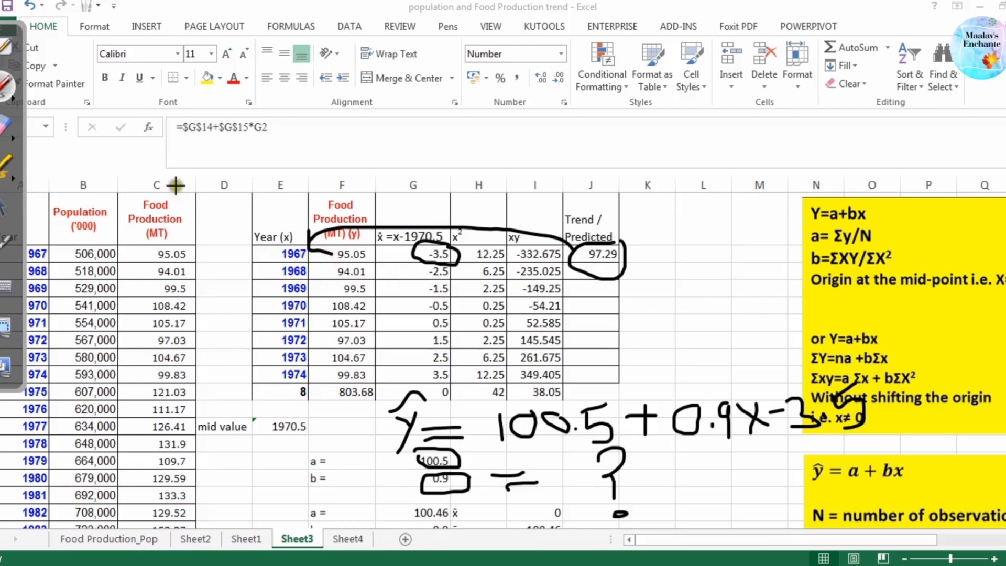
Step: Fill the Trend / Predicted formula from 1967 down through 1974
click(10, 202)
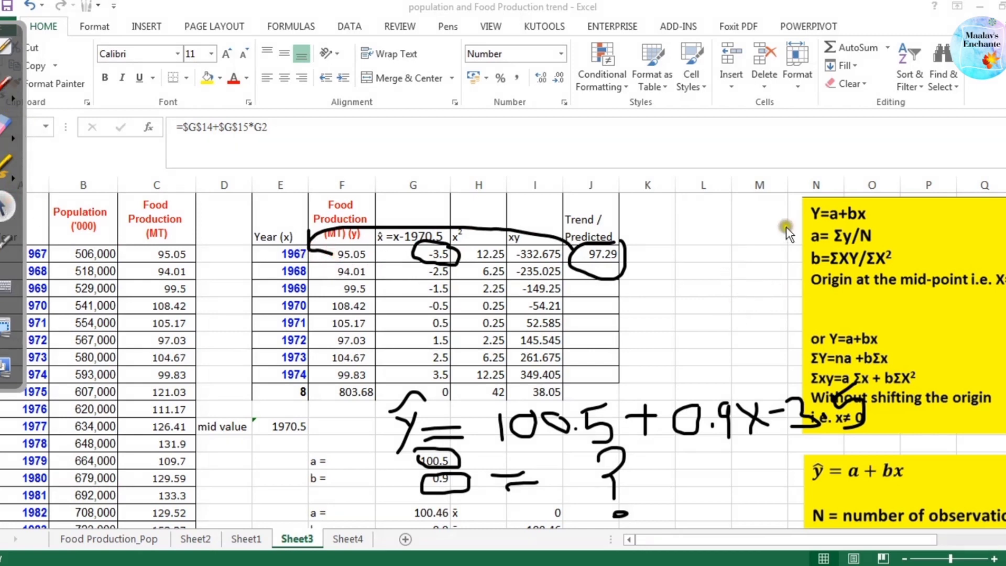
click(618, 262)
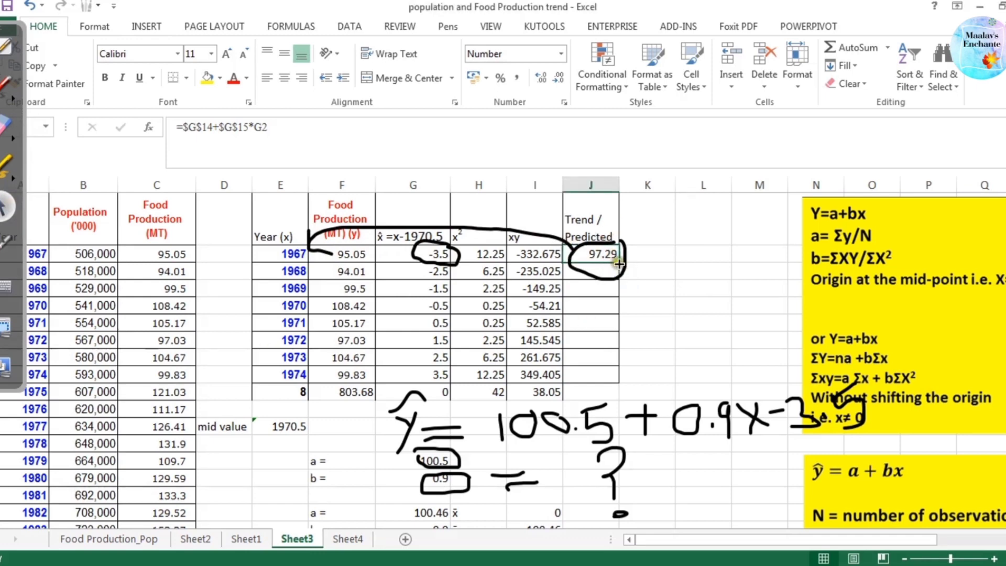
drag(618, 262, 611, 379)
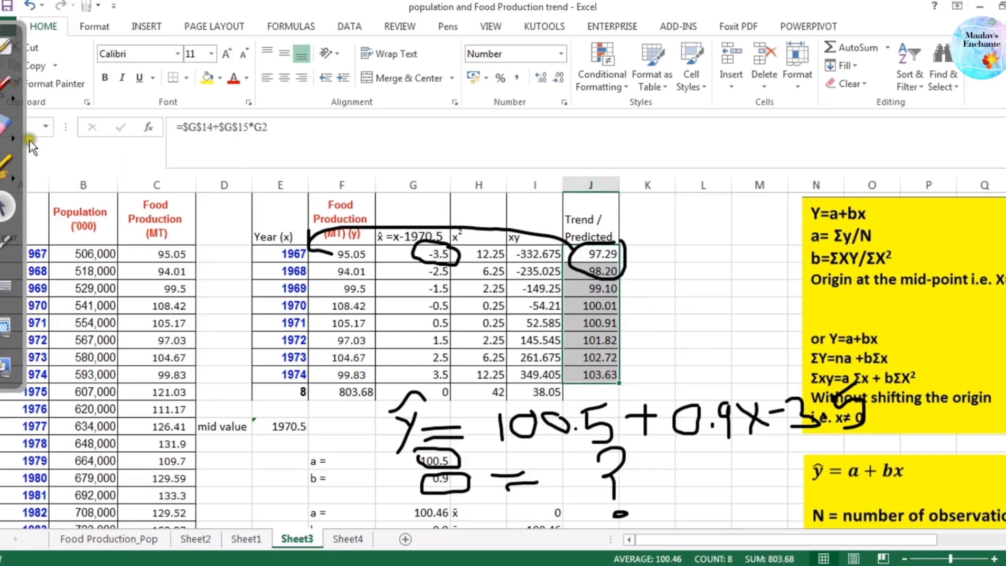
Step: Erase the handwritten equation and all pen markings from the sheet
click(5, 127)
mouse_move(484, 236)
mouse_down()
mouse_move(227, 251)
mouse_move(876, 318)
mouse_move(792, 517)
mouse_move(745, 427)
mouse_move(703, 423)
mouse_move(868, 419)
mouse_up()
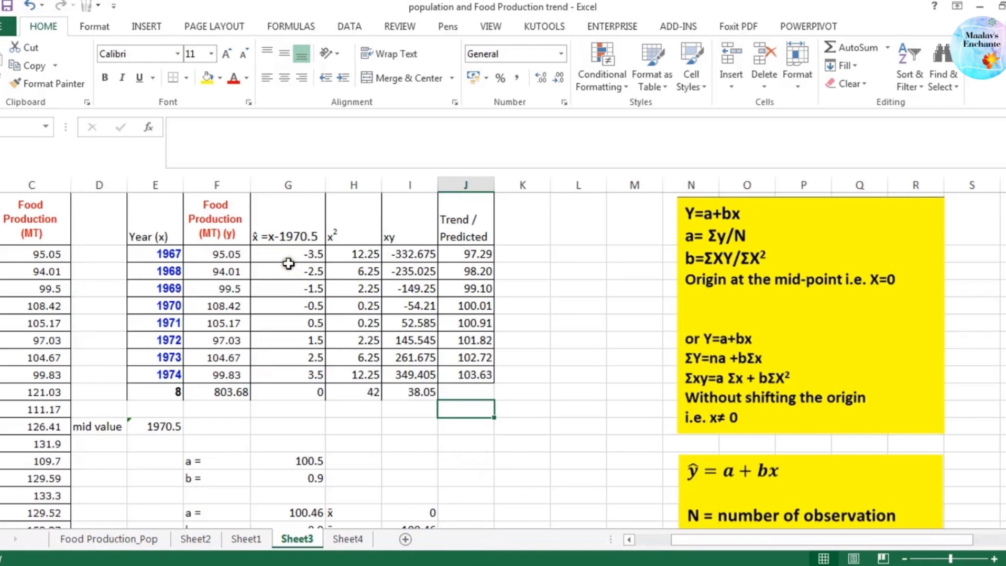
Step: Highlight the Food Production (MT) (y) column and the Trend / Predicted column to compare observed and trend values
drag(216, 210, 223, 372)
drag(468, 218, 479, 379)
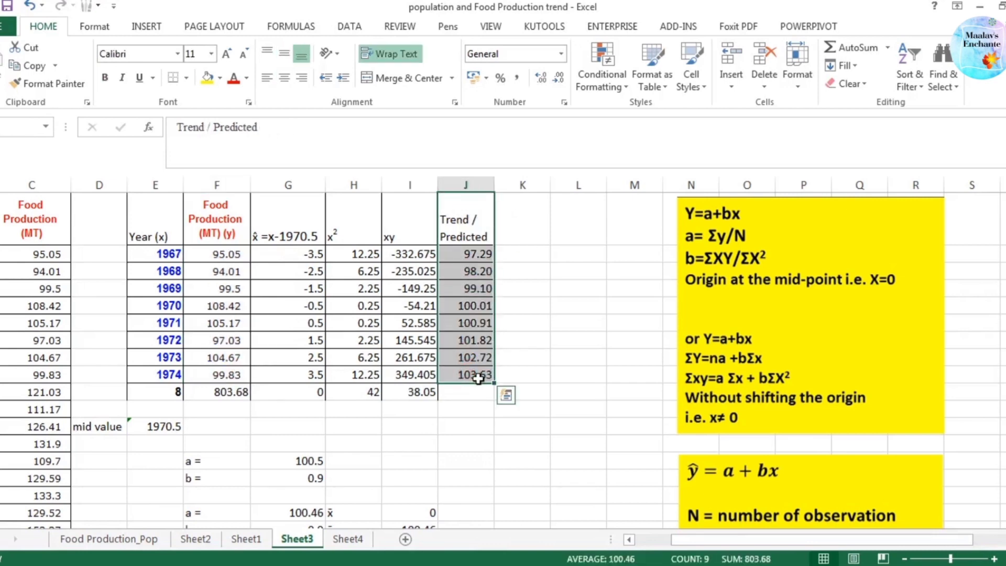
Step: Insert a blank 2-D line chart from an empty cell and place it beside the Trend / Predicted column, over the yellow formula notes
click(552, 365)
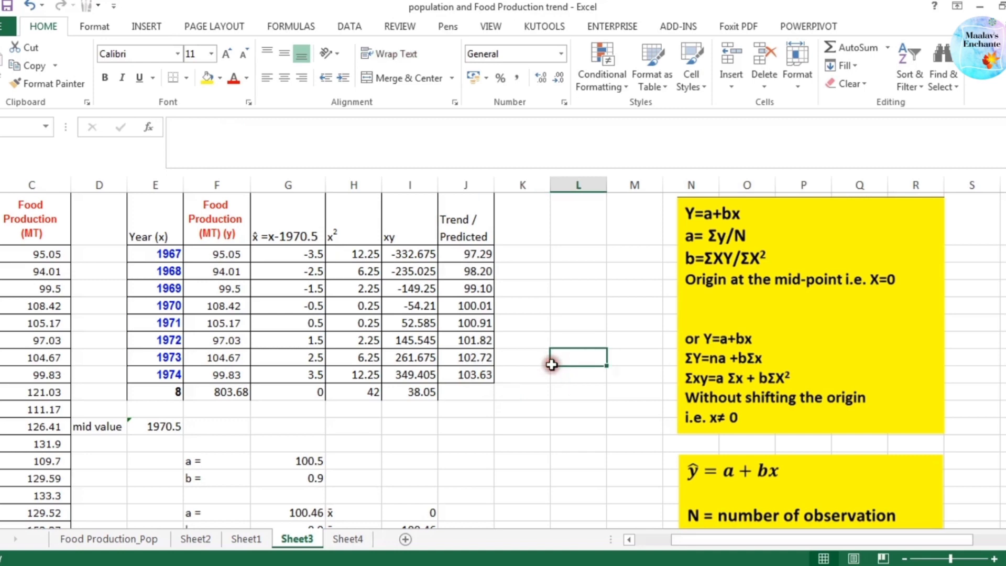
click(152, 22)
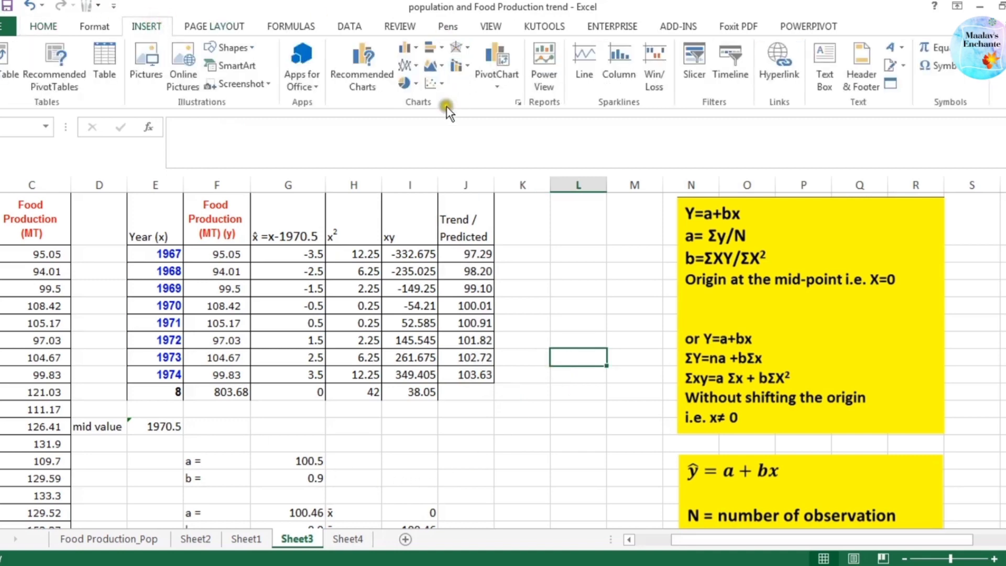
click(410, 63)
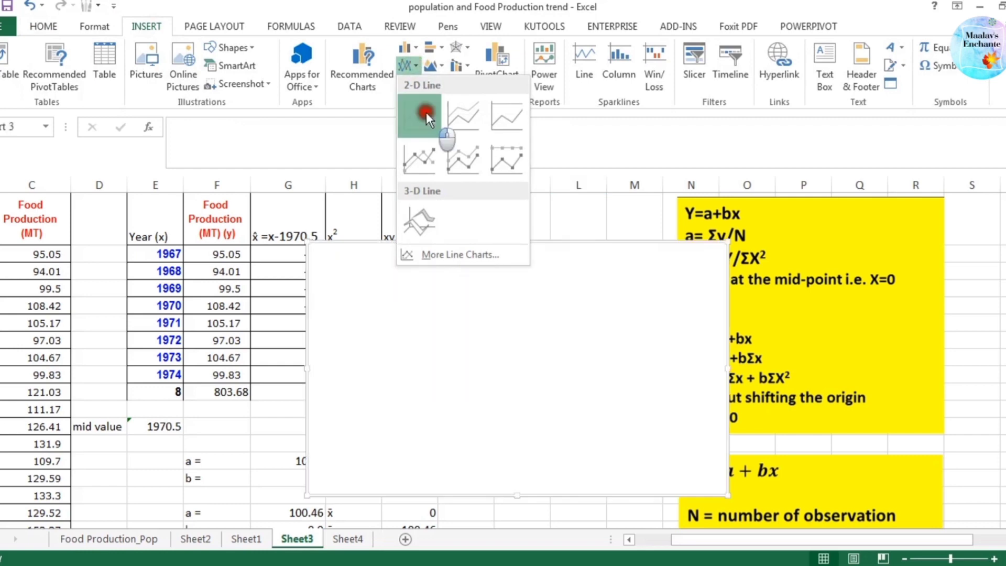
click(427, 112)
drag(579, 250, 806, 207)
Step: Add a series to the blank chart, named from the Food Production (MT) (y) header F1 with values F2:F9
right_click(728, 265)
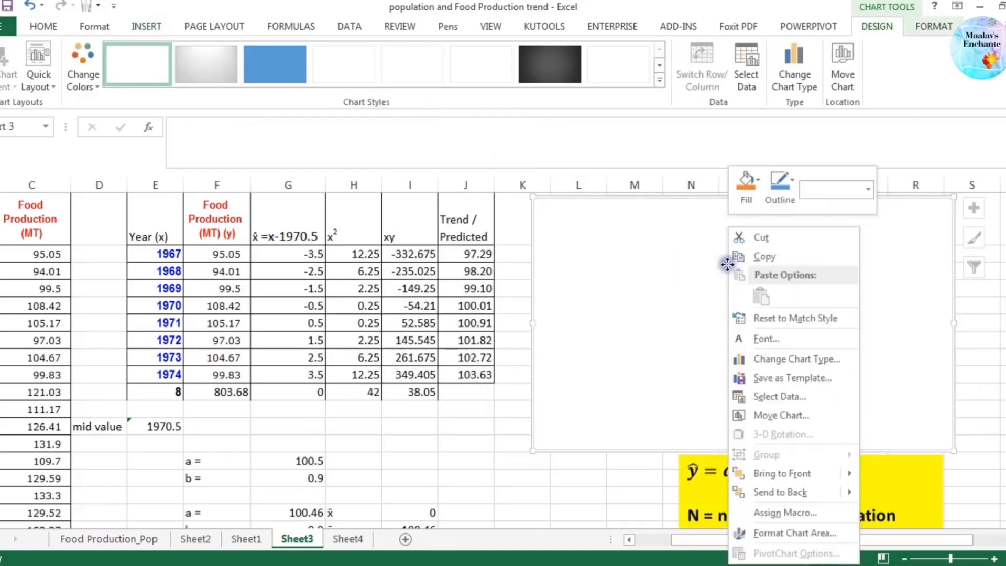
click(772, 397)
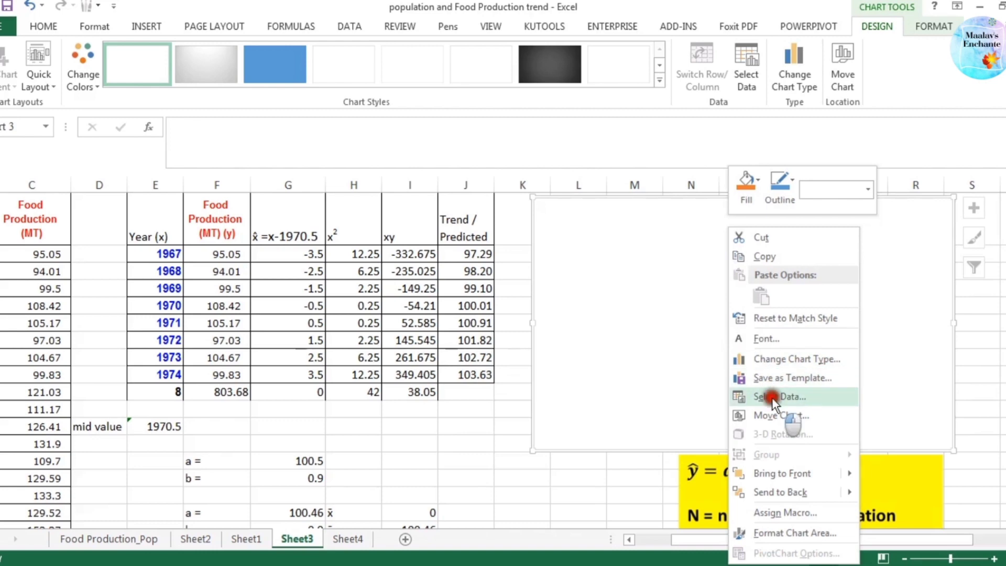
click(494, 402)
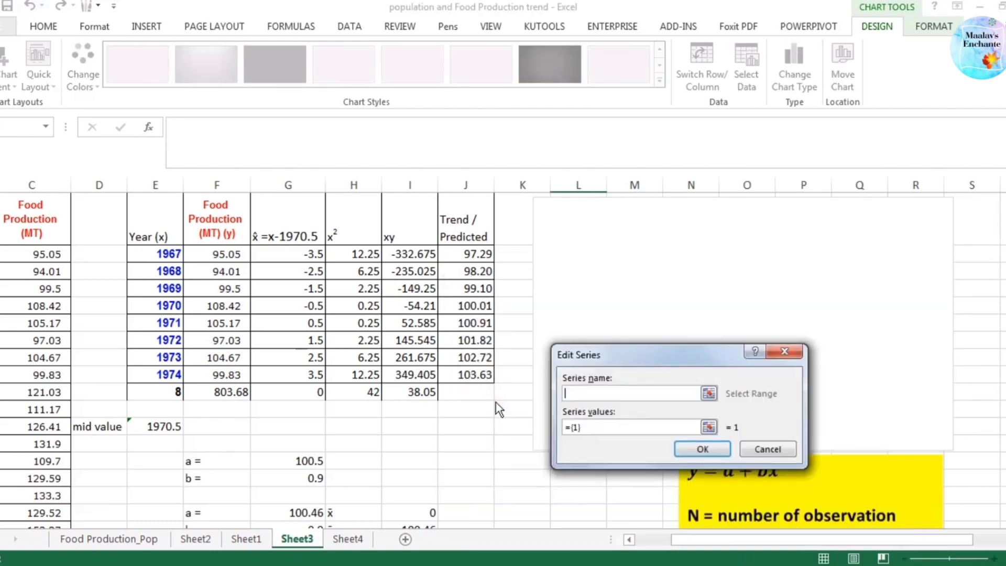
click(711, 393)
click(227, 220)
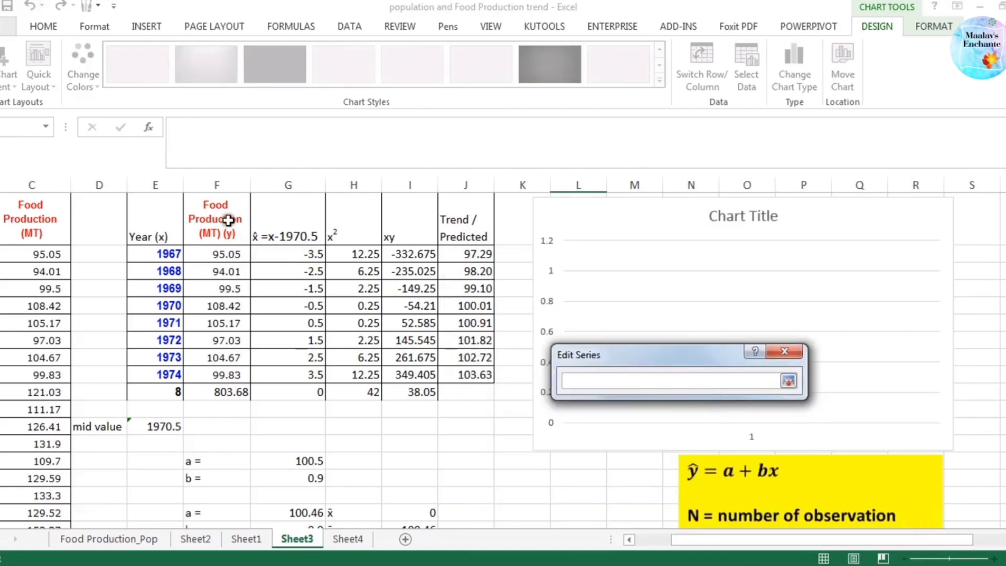
click(789, 381)
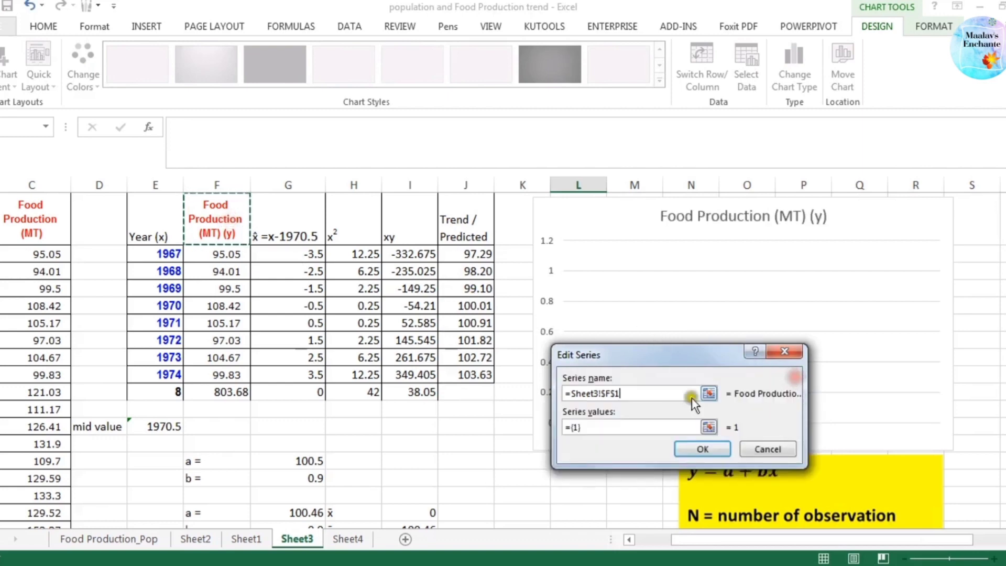
click(709, 427)
click(227, 256)
drag(226, 255, 231, 376)
click(784, 382)
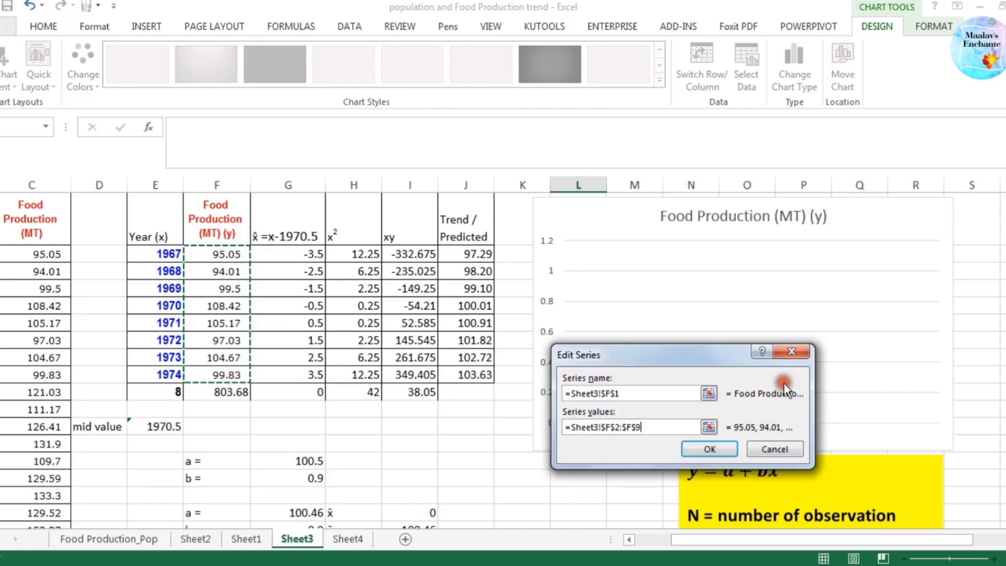
click(706, 447)
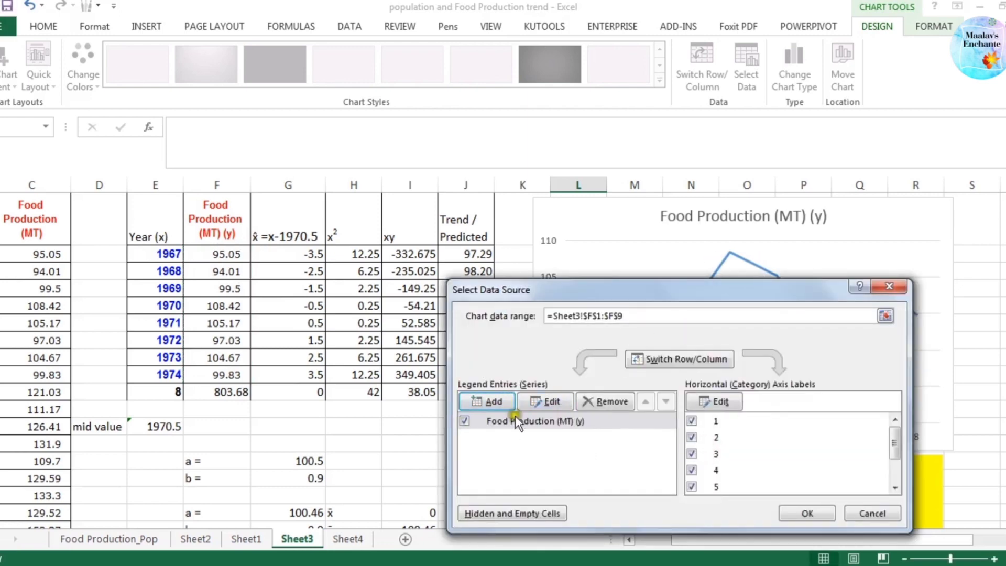
Step: Add a second chart series named from the Trend / Predicted header J1 with values J2:J9
click(502, 401)
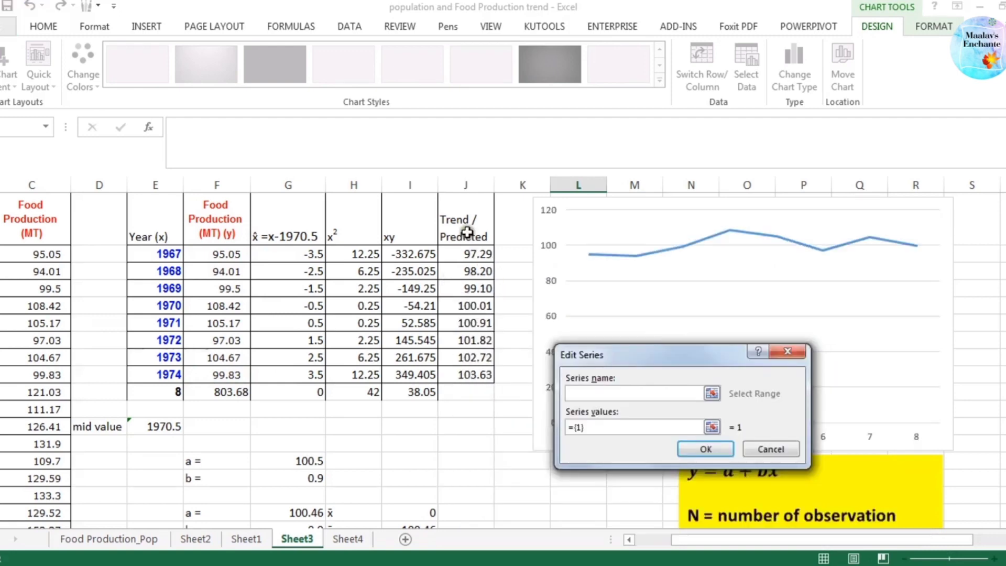
click(466, 231)
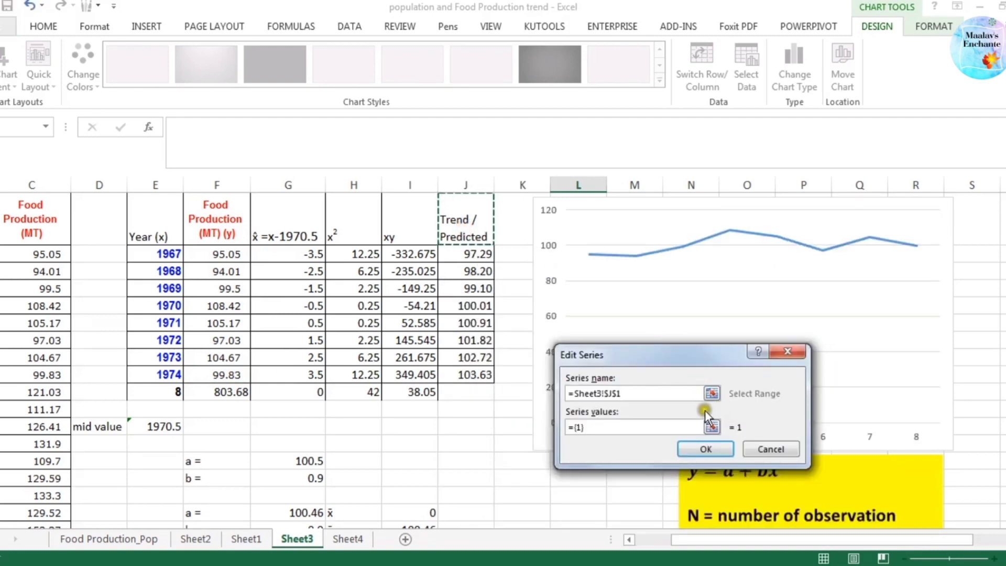
click(711, 427)
drag(478, 253, 478, 376)
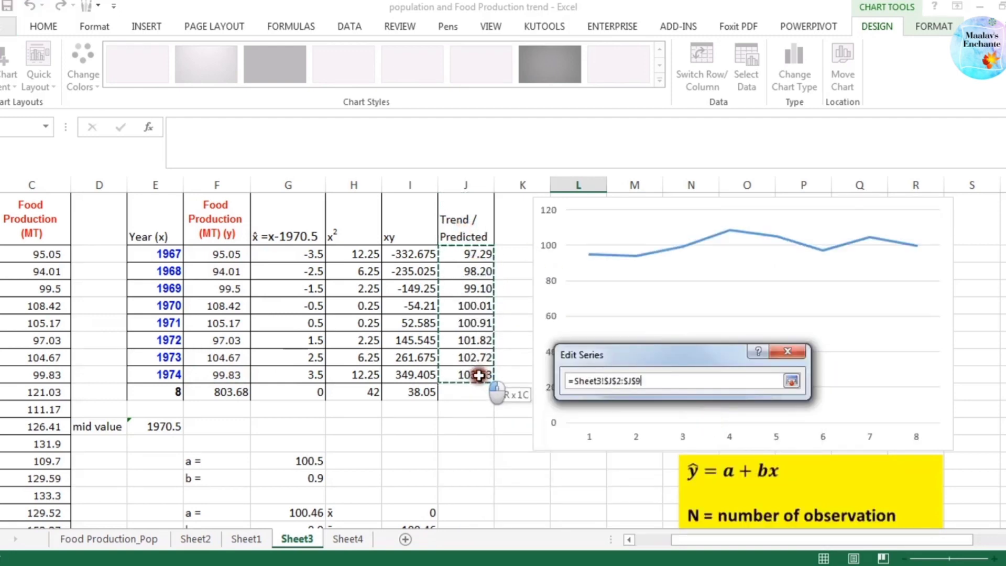
click(795, 388)
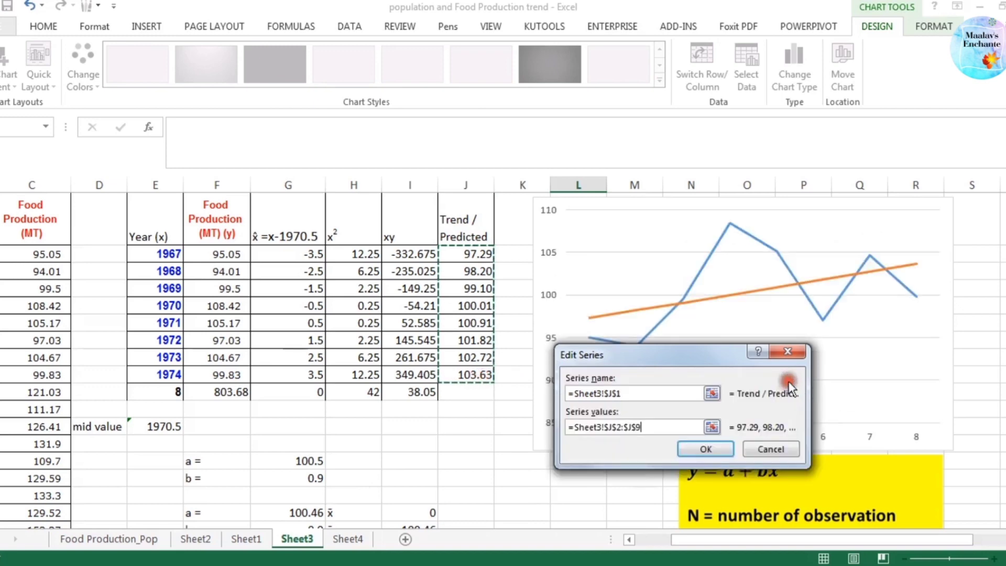
click(733, 448)
Step: Set the chart's horizontal axis labels to the years in E2:E9 and apply the data source
click(716, 401)
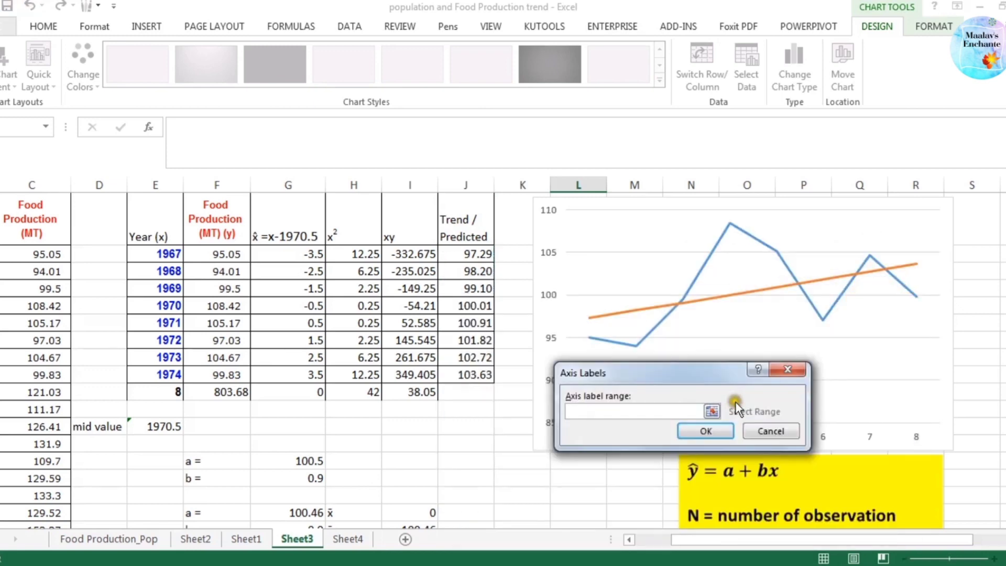
click(710, 410)
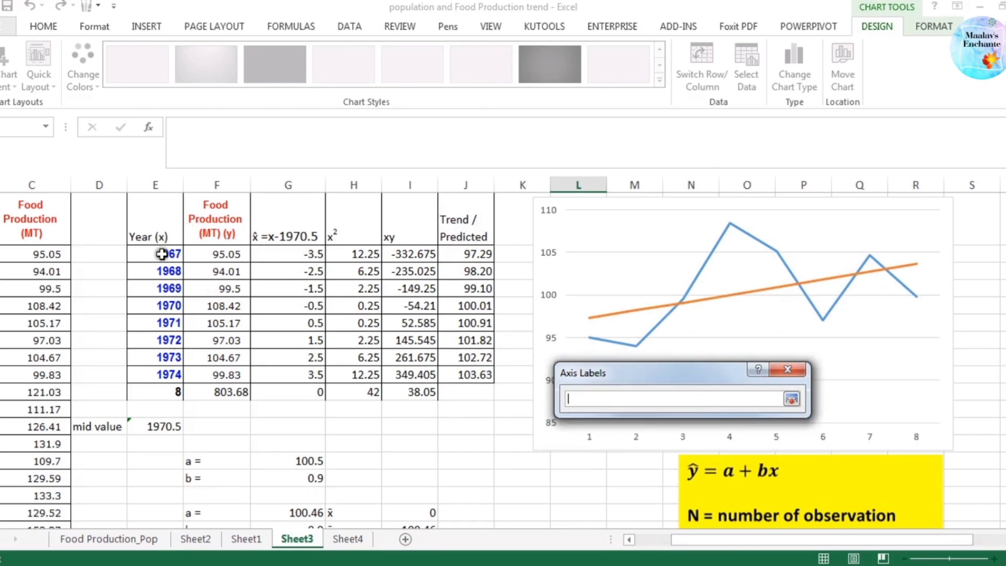
drag(162, 254, 168, 375)
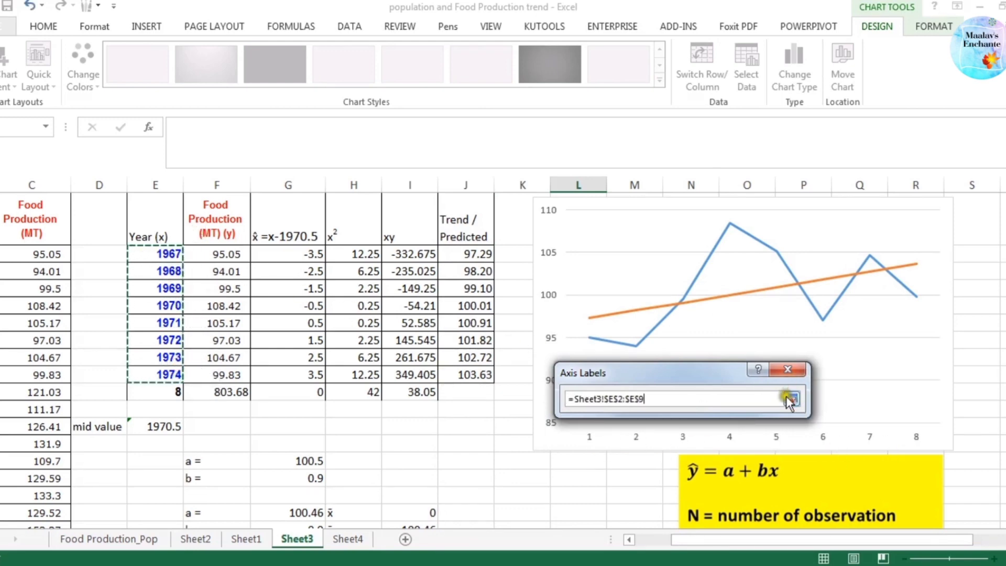
click(790, 400)
click(726, 427)
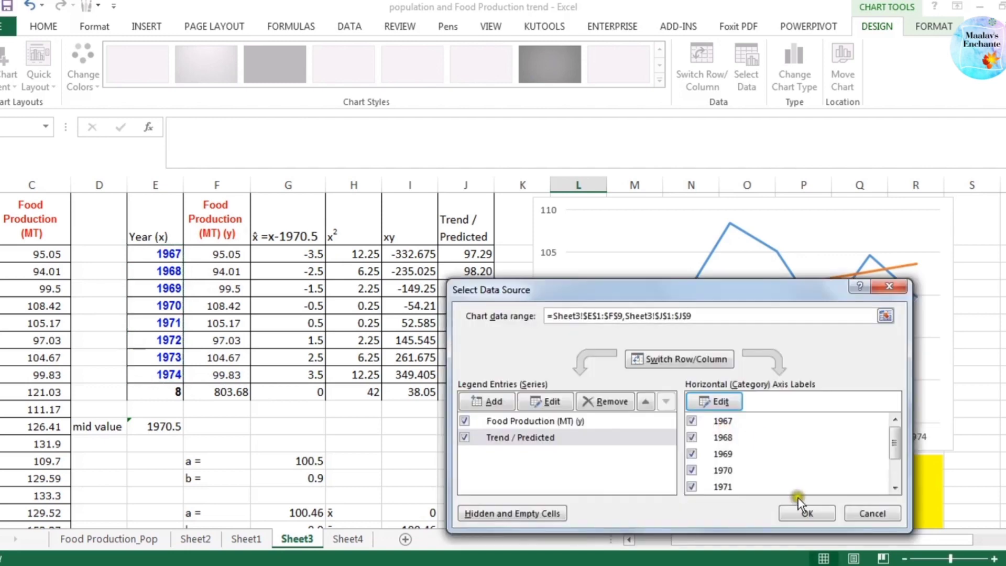
click(805, 511)
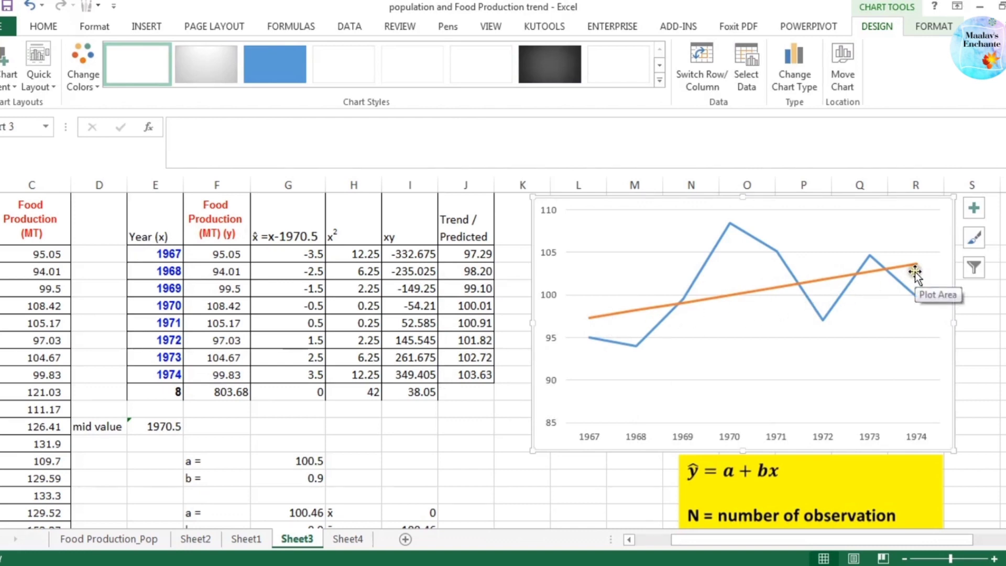
Step: Add a linear trendline to the chart's food production series and display its equation on the chart
click(298, 480)
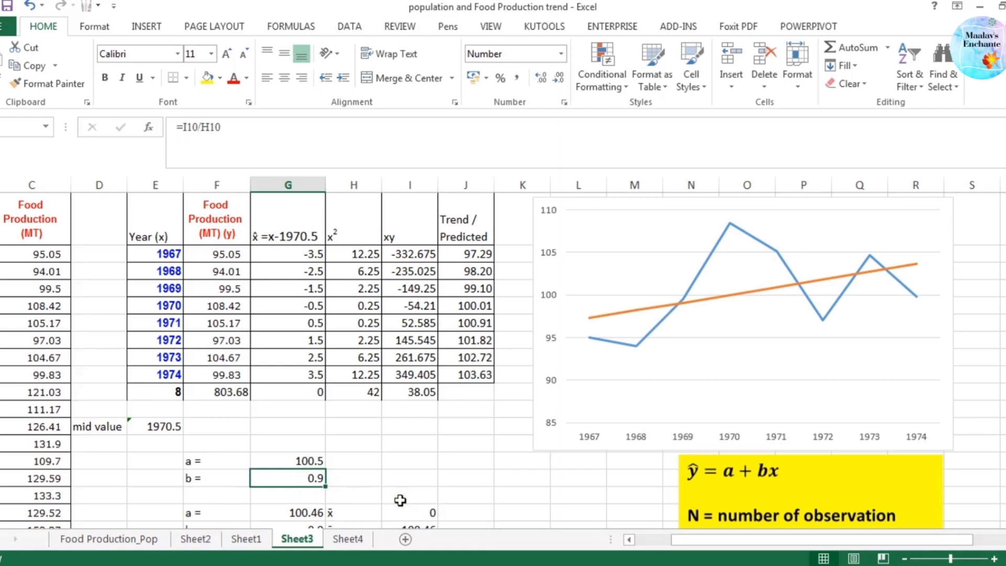
right_click(653, 329)
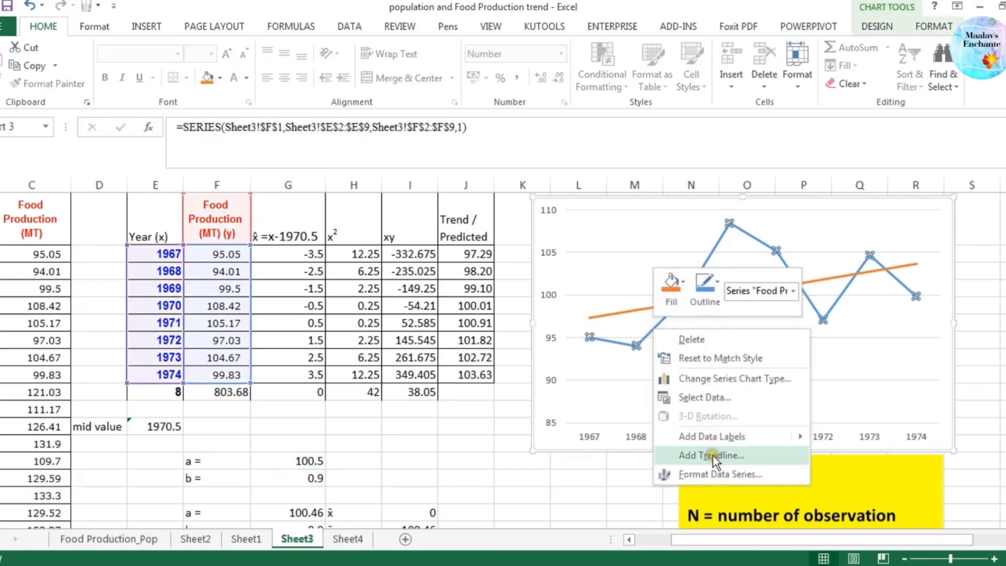
click(615, 396)
right_click(635, 348)
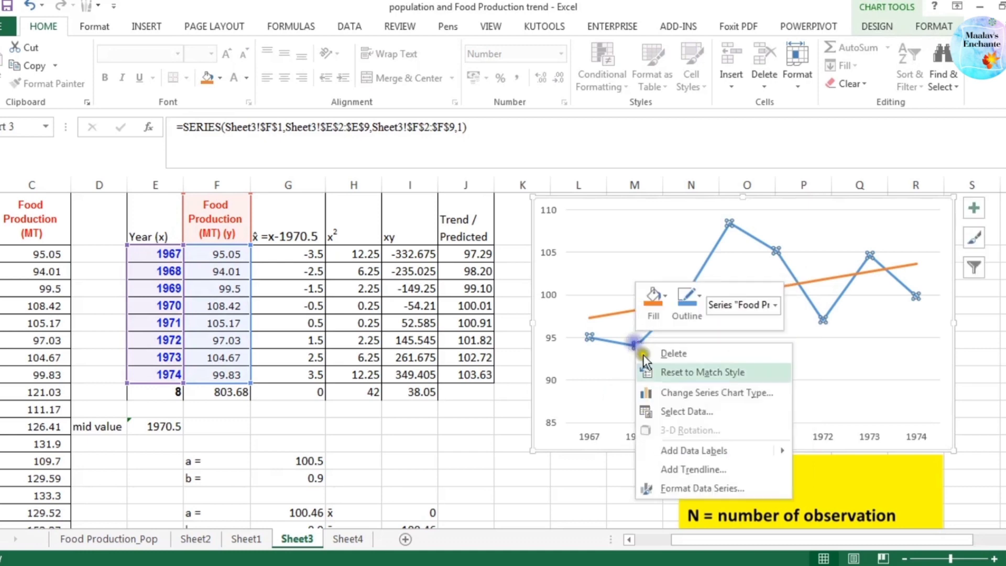
click(694, 470)
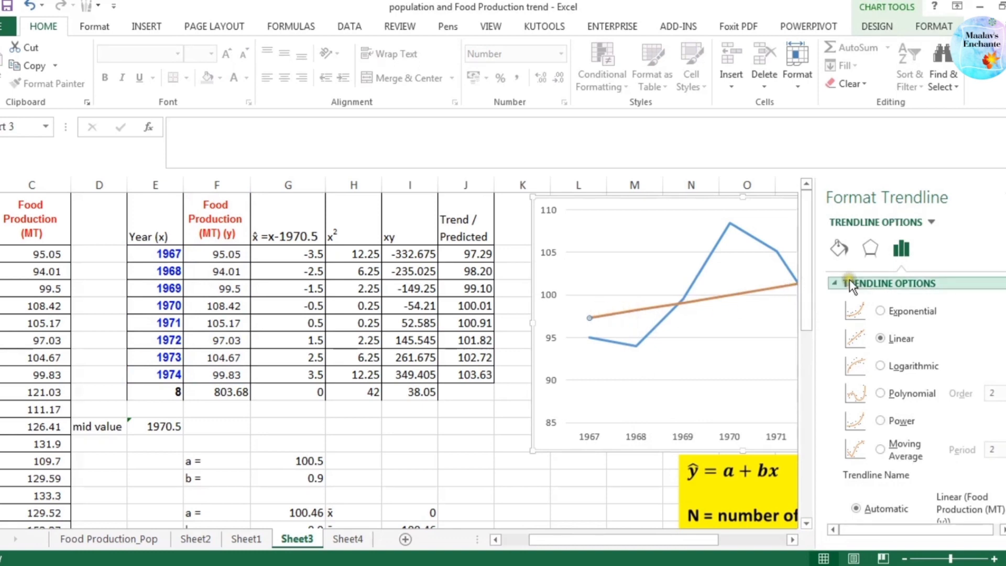
scroll(996, 456, down, 5)
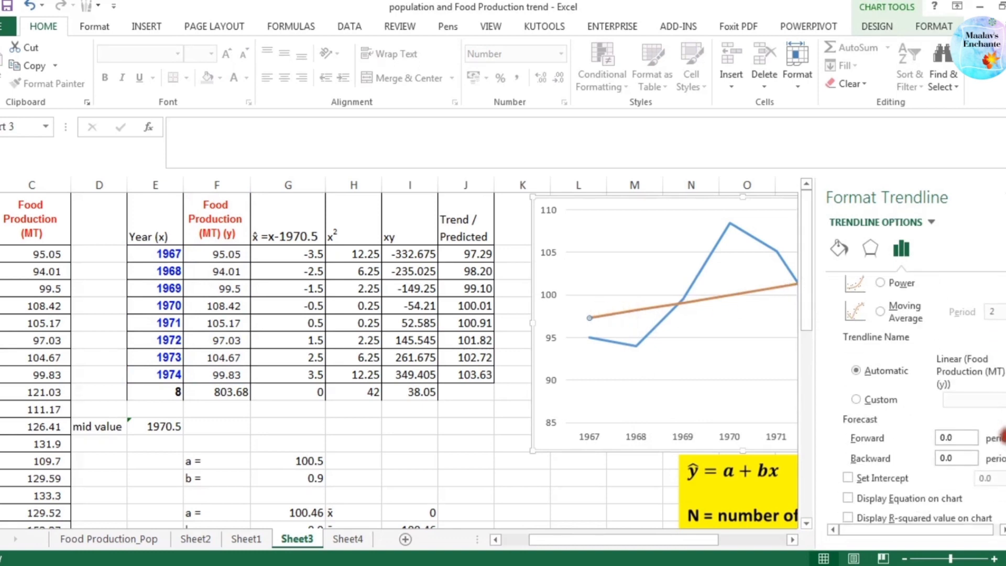
click(848, 489)
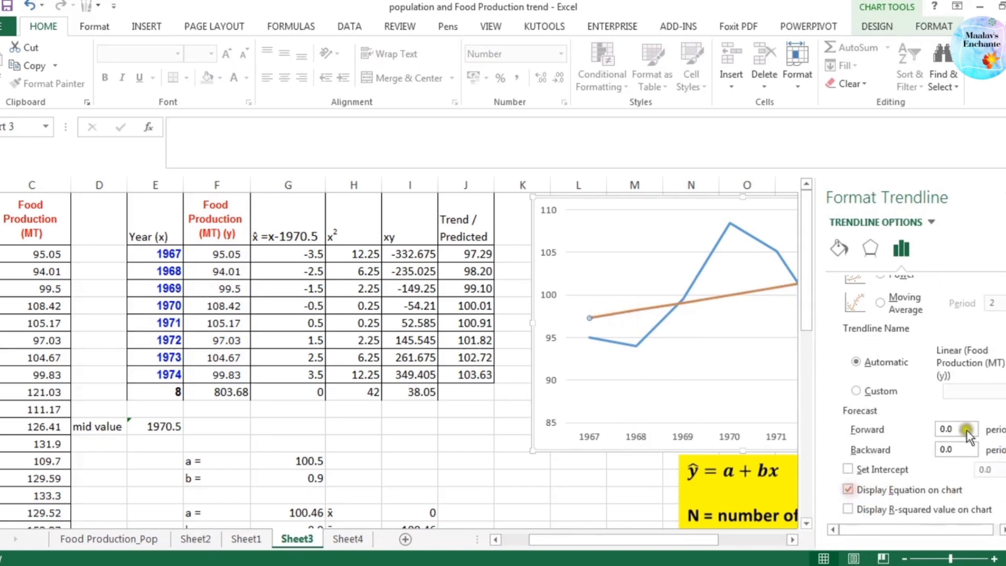
click(1005, 196)
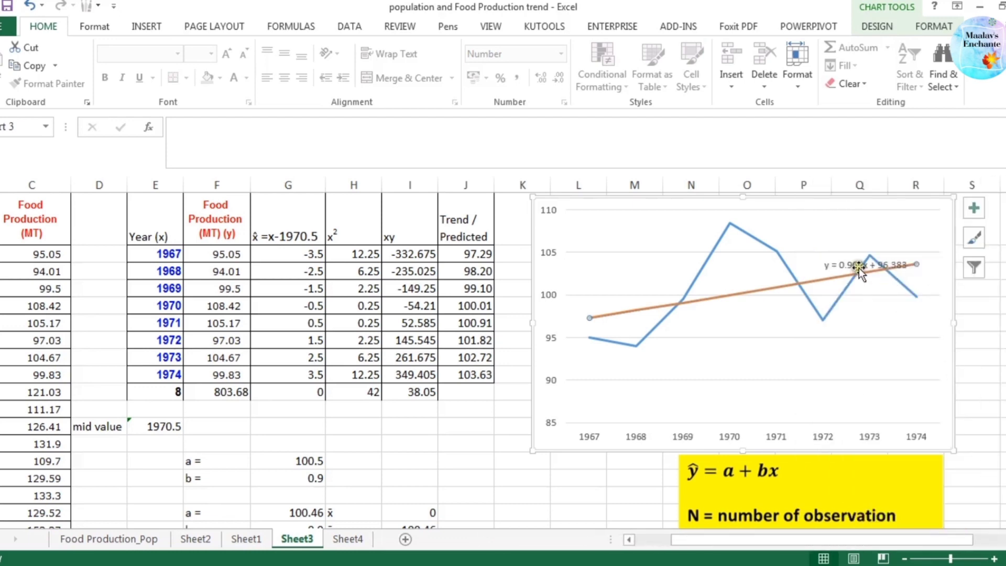
Step: Move the trendline equation clear of the lines, into the plot's lower-right corner above the 1973 and 1974 labels
drag(868, 265, 767, 367)
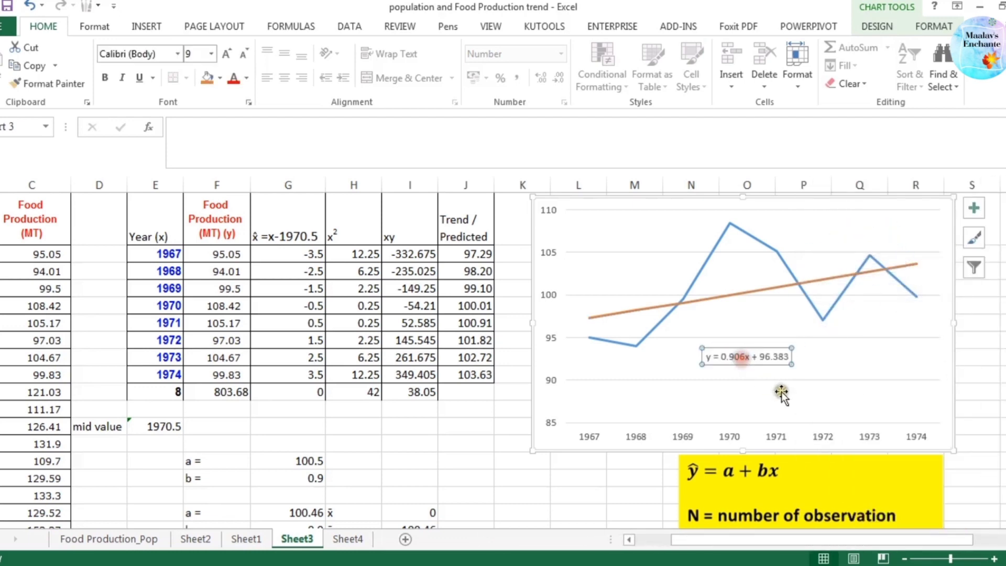
click(783, 385)
click(764, 358)
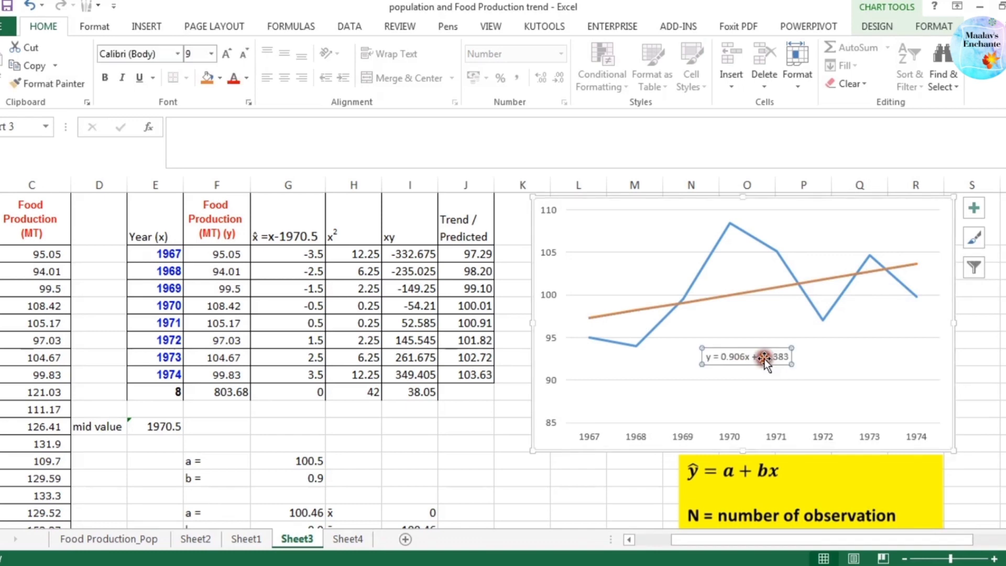
click(814, 364)
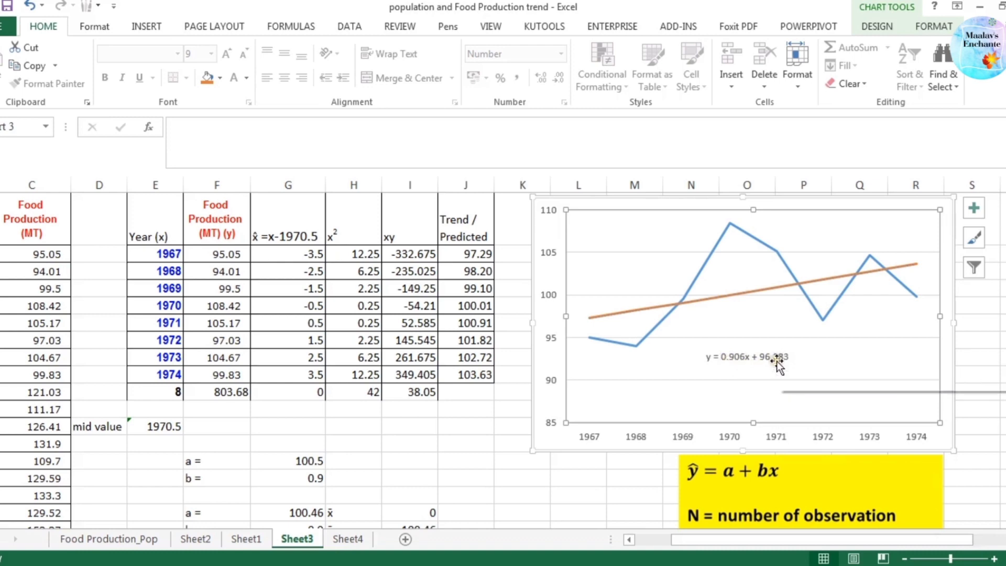
click(741, 357)
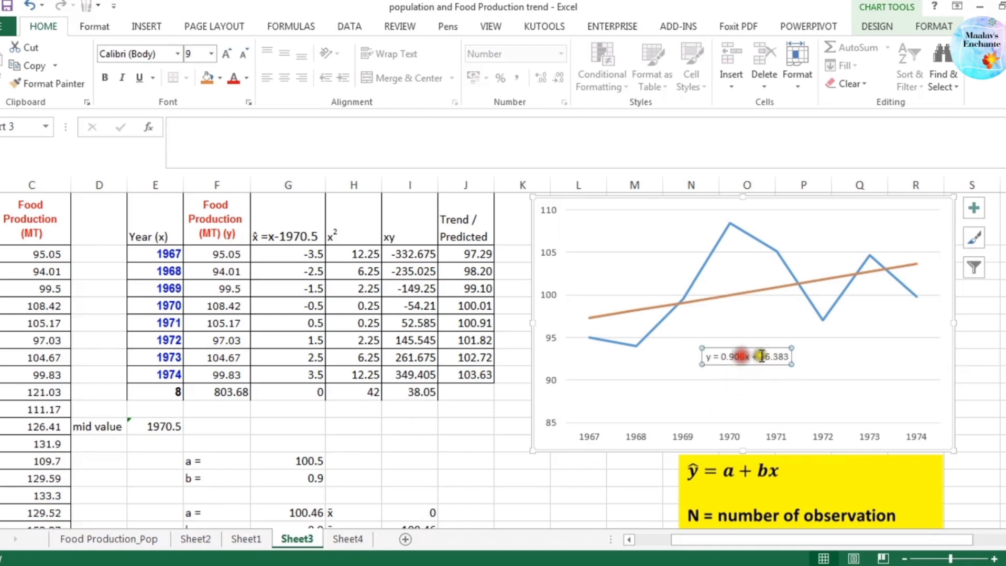
drag(775, 364, 892, 398)
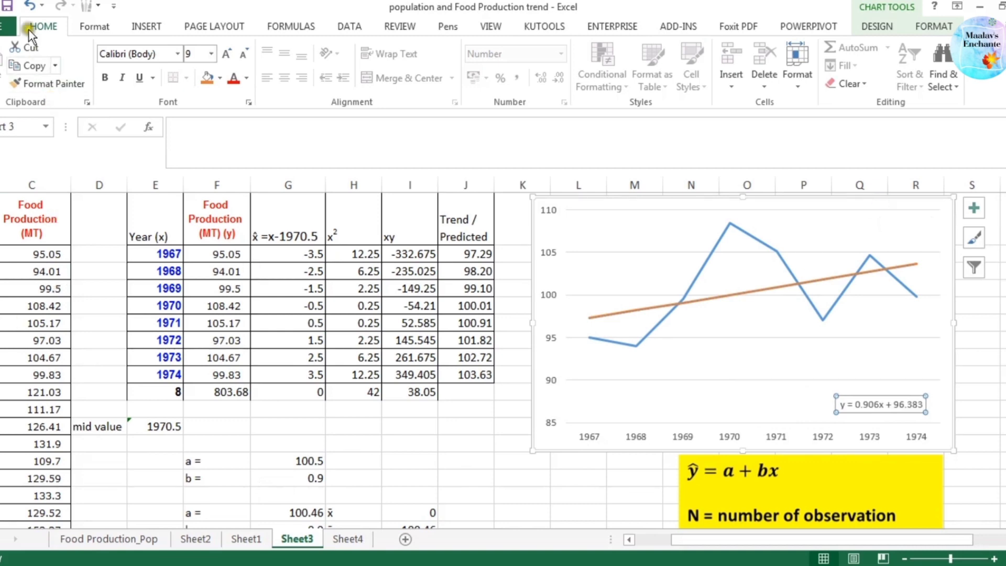
mouse_move(891, 405)
mouse_down()
mouse_move(889, 357)
mouse_move(894, 403)
mouse_up()
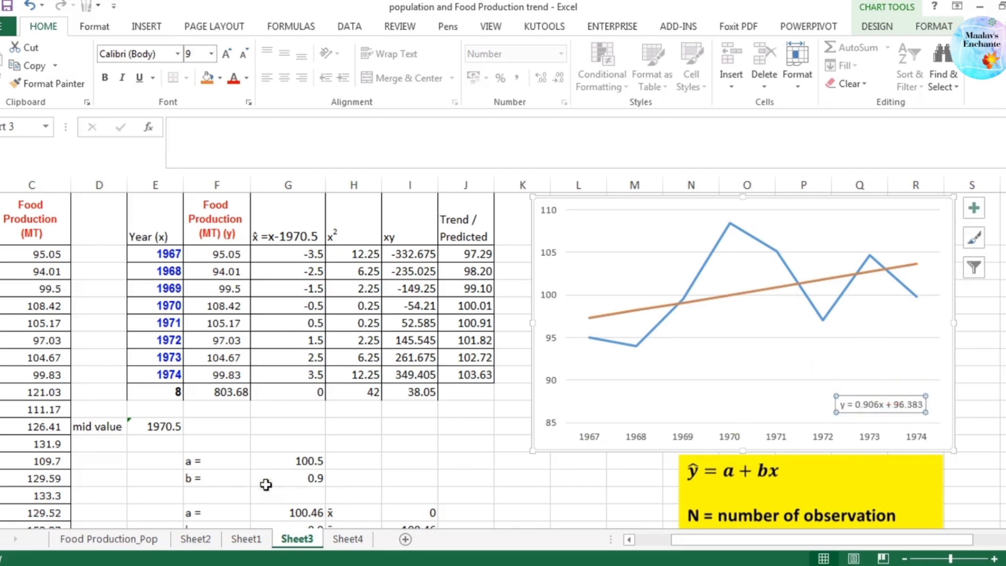